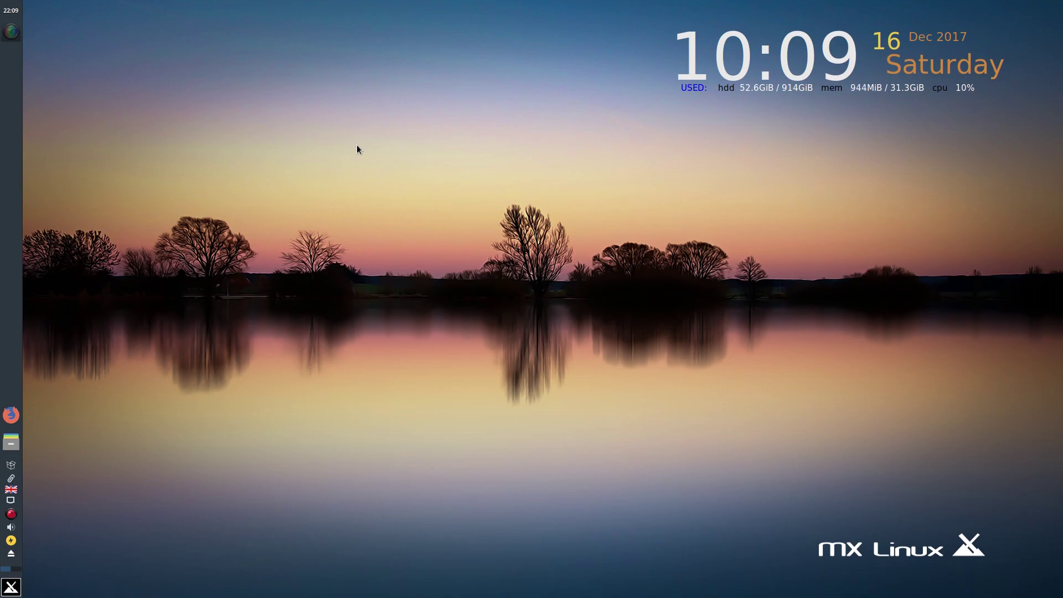
Step: Open mxlinux.org in Firefox, look over the home page and go to the MX Linux support forum
{"action": "left_click", "coordinate": [10, 418]}
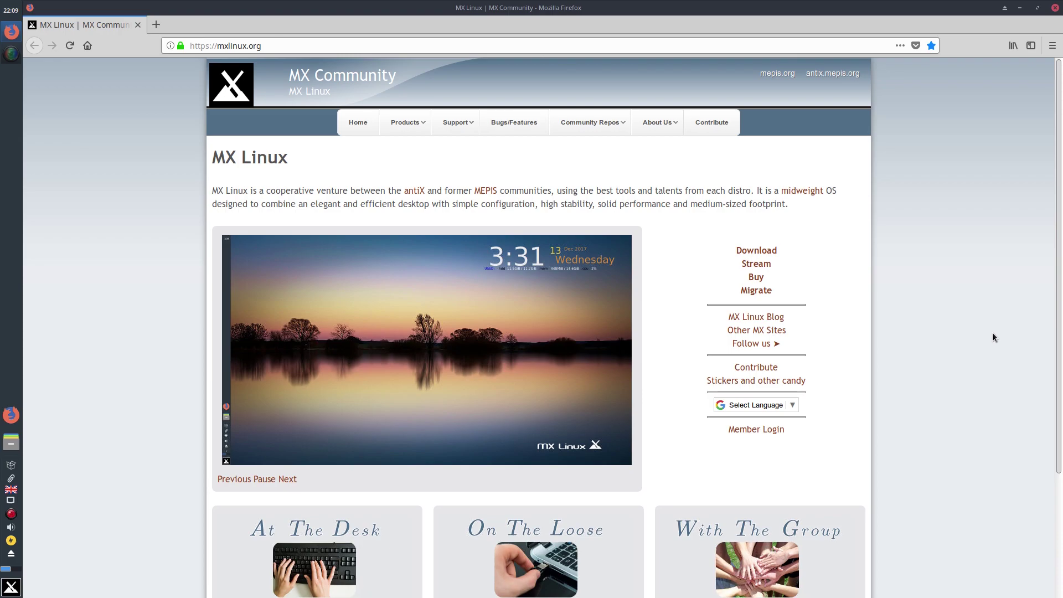
{"action": "scroll", "coordinate": [993, 337], "scroll_direction": "down", "scroll_amount": 5}
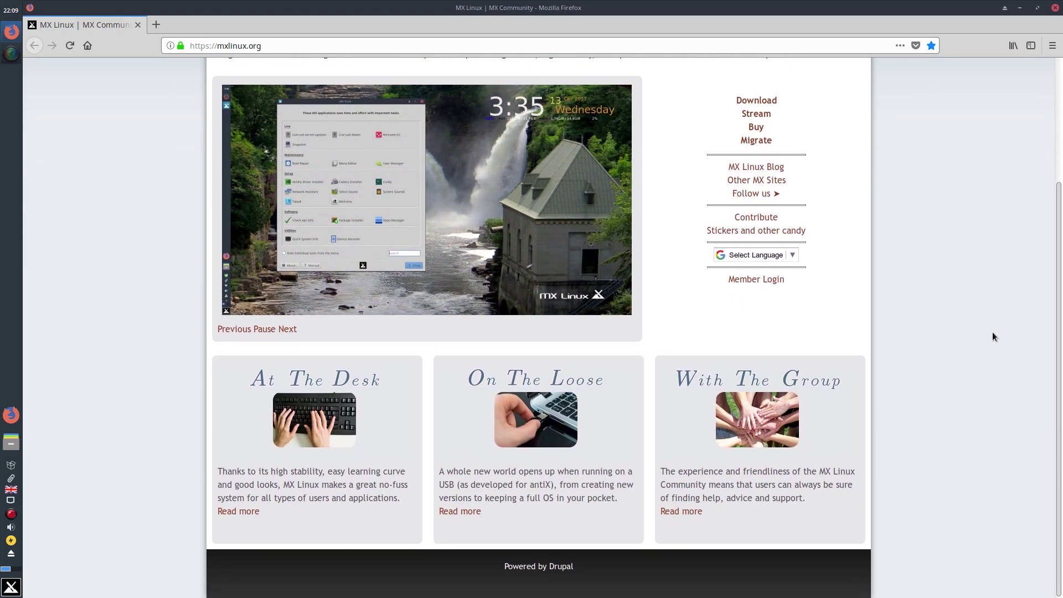
{"action": "scroll", "coordinate": [993, 336], "scroll_direction": "up", "scroll_amount": 5}
{"action": "mouse_move", "coordinate": [468, 126]}
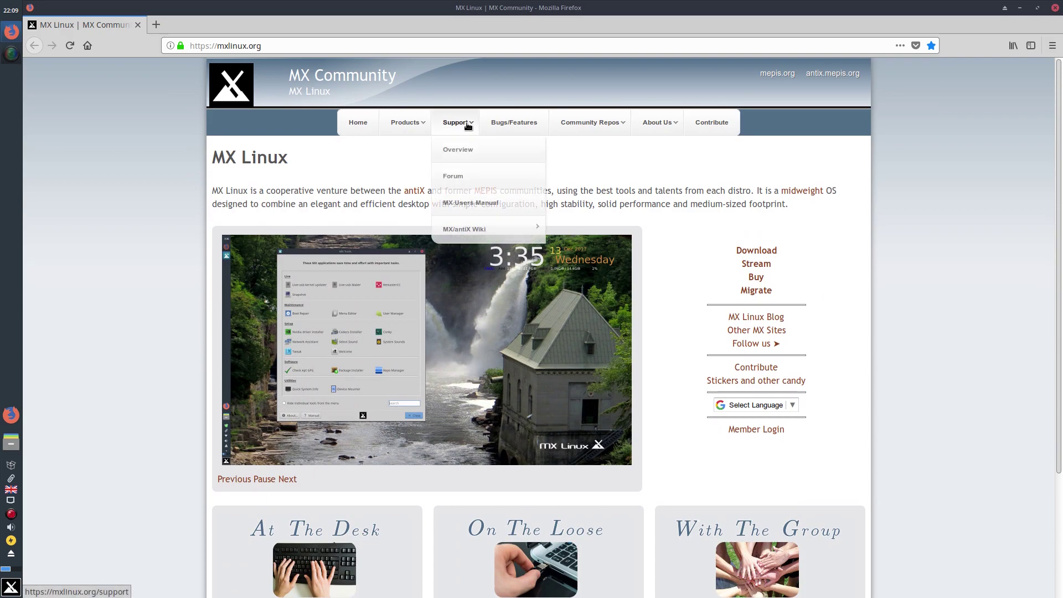
{"action": "left_click", "coordinate": [460, 177]}
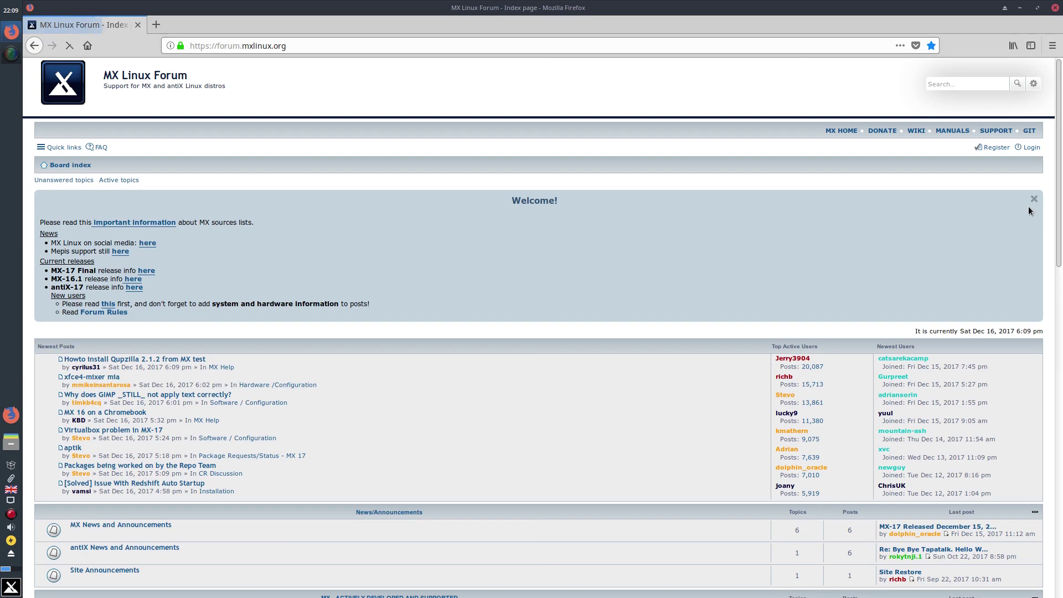
Step: Look through the newest posts and board sections on the forum index, and close the browser
{"action": "scroll", "coordinate": [373, 394], "scroll_direction": "down", "scroll_amount": 3}
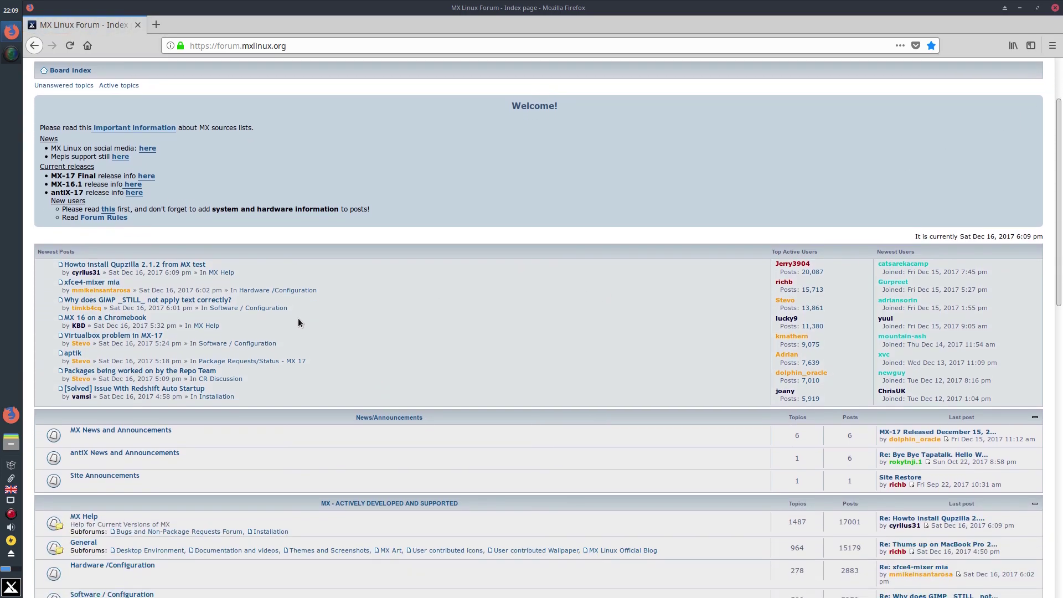
{"action": "scroll", "coordinate": [309, 306], "scroll_direction": "down", "scroll_amount": 4}
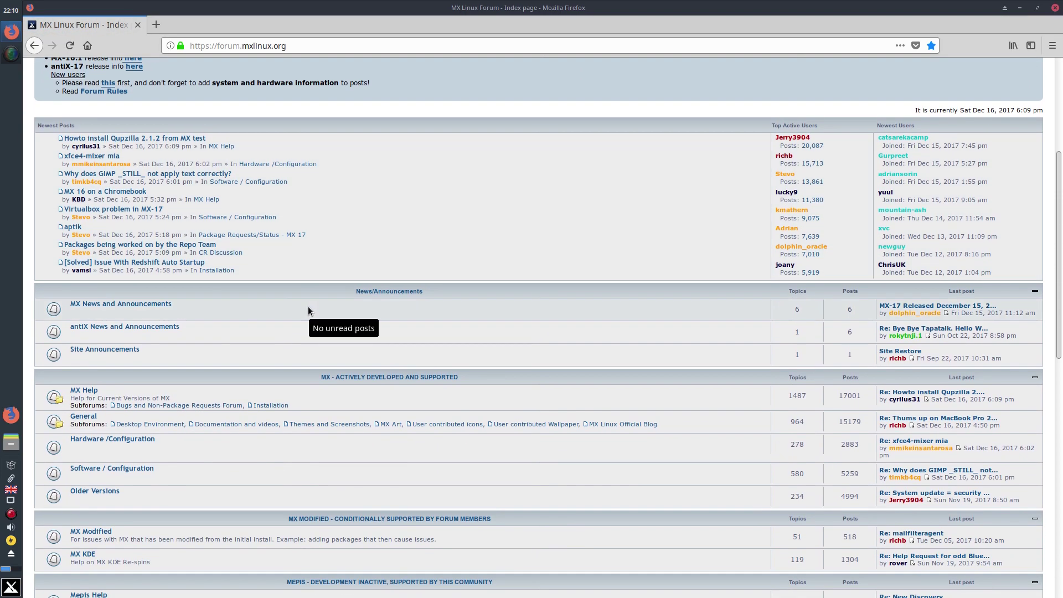
{"action": "scroll", "coordinate": [308, 307], "scroll_direction": "down", "scroll_amount": 2}
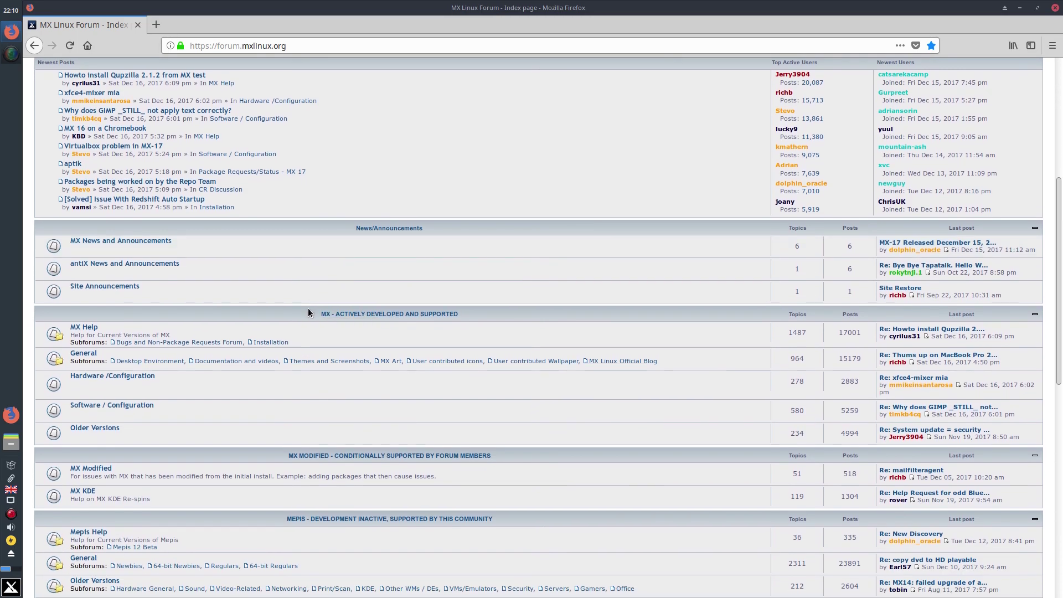
{"action": "left_click", "coordinate": [1055, 8]}
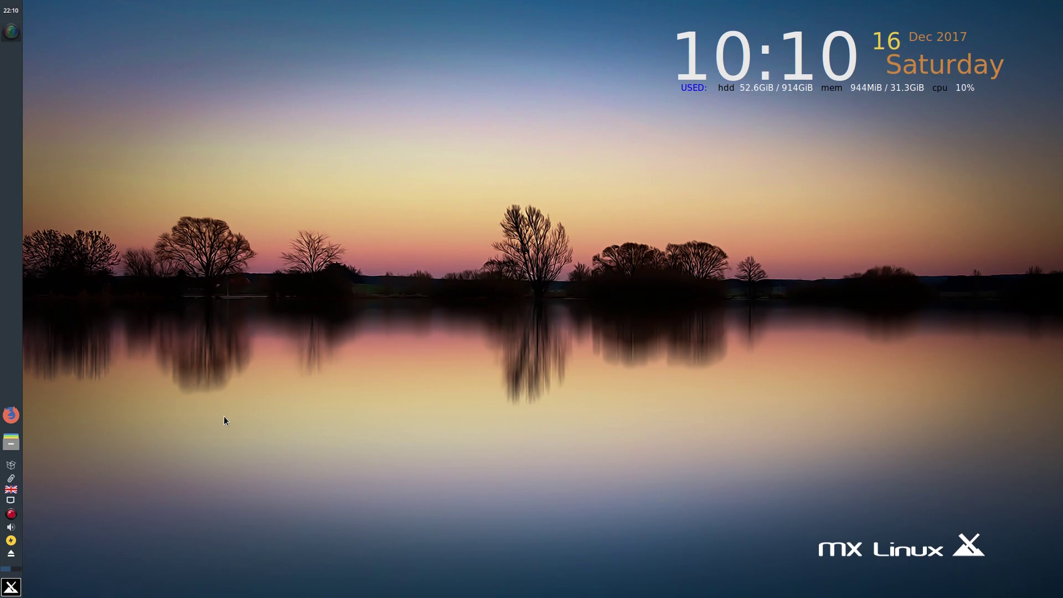
Step: Play 2015_0421_104132_002.MP4 from the home Videos folder, and close both the player and the file manager
{"action": "left_click", "coordinate": [13, 446]}
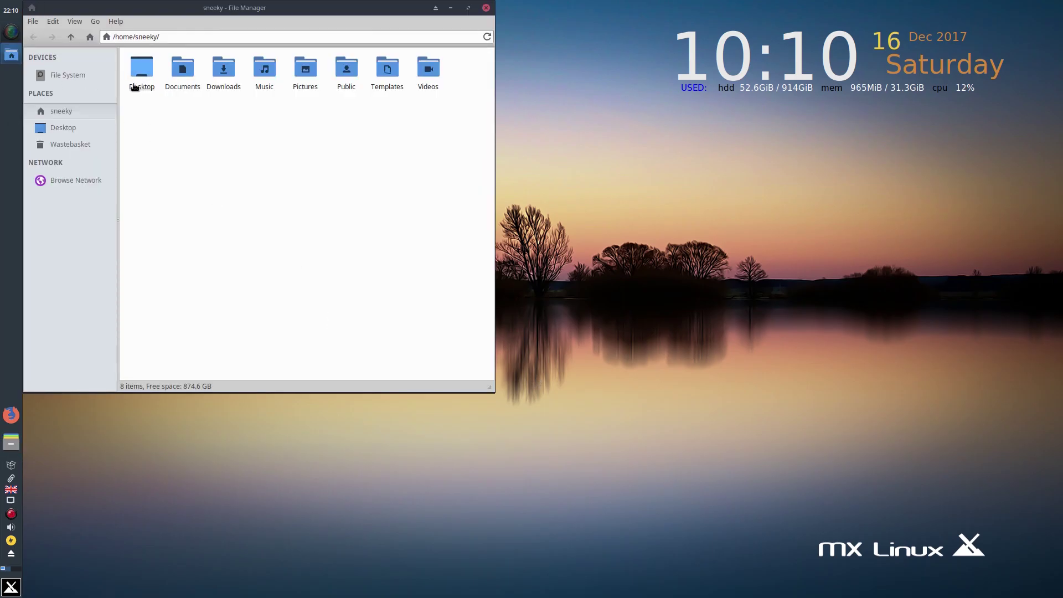
{"action": "left_click_drag", "start_coordinate": [184, 9], "coordinate": [326, 44]}
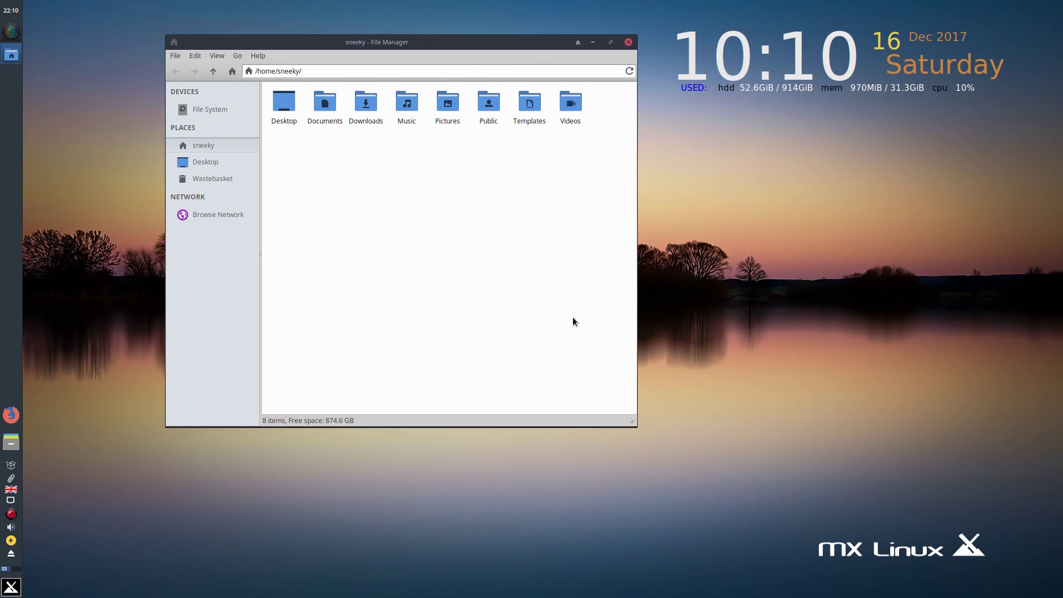
{"action": "double_click", "coordinate": [570, 103]}
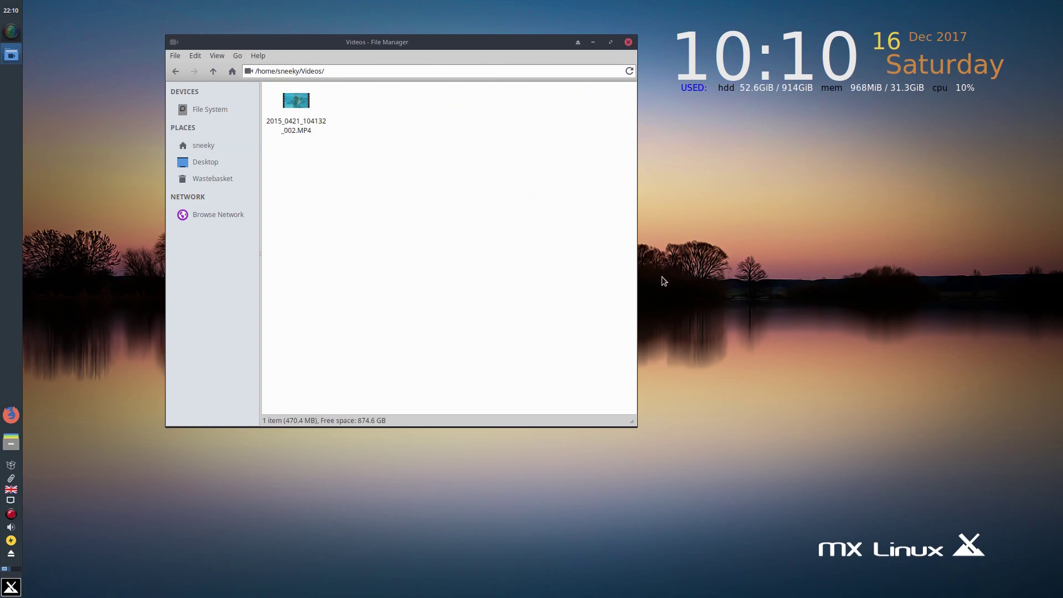
{"action": "left_click", "coordinate": [296, 101]}
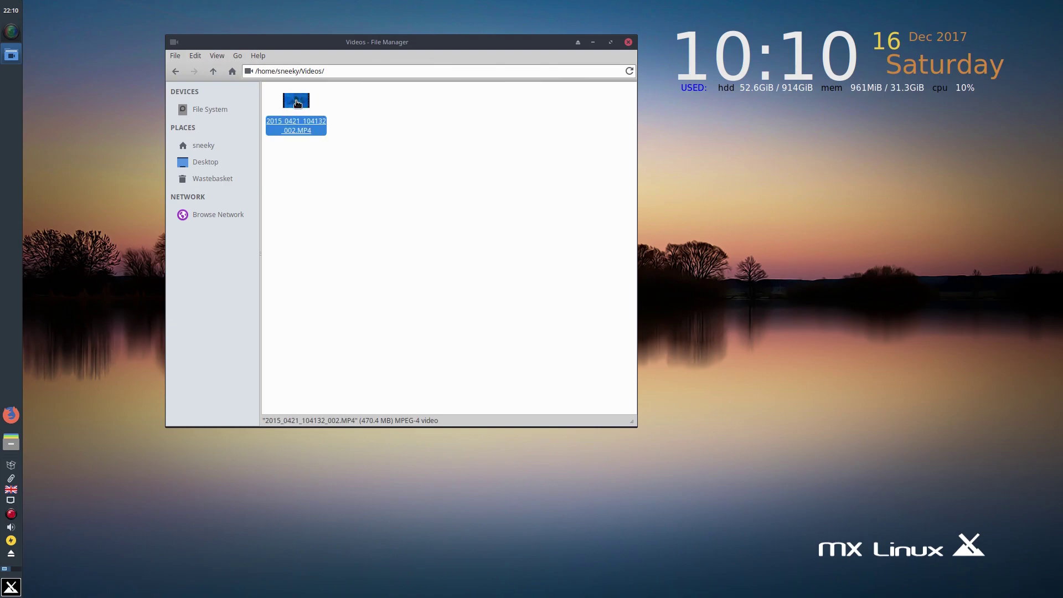
{"action": "double_click", "coordinate": [297, 104]}
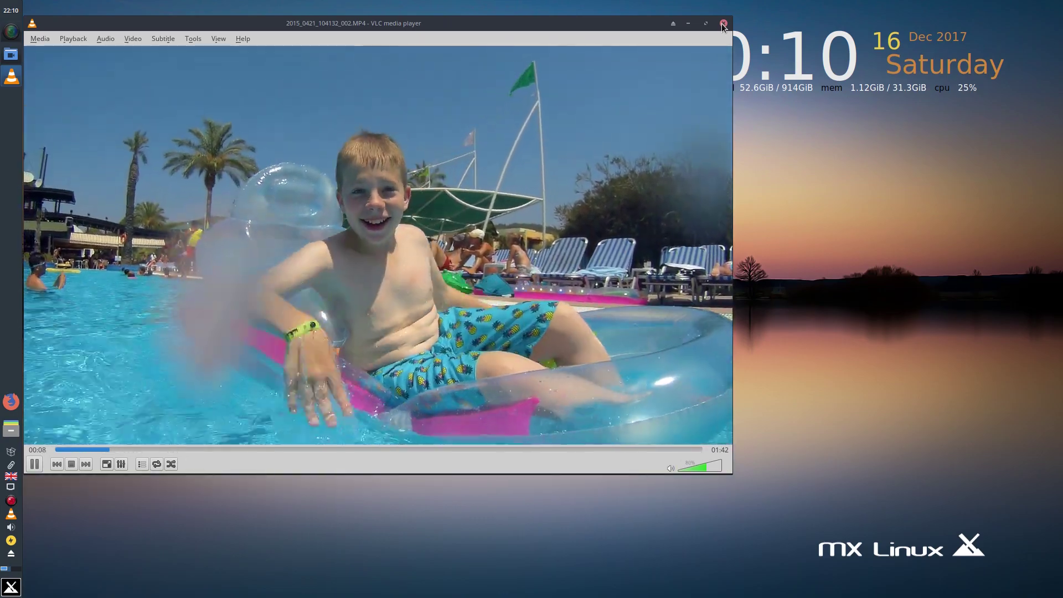
{"action": "left_click", "coordinate": [723, 24]}
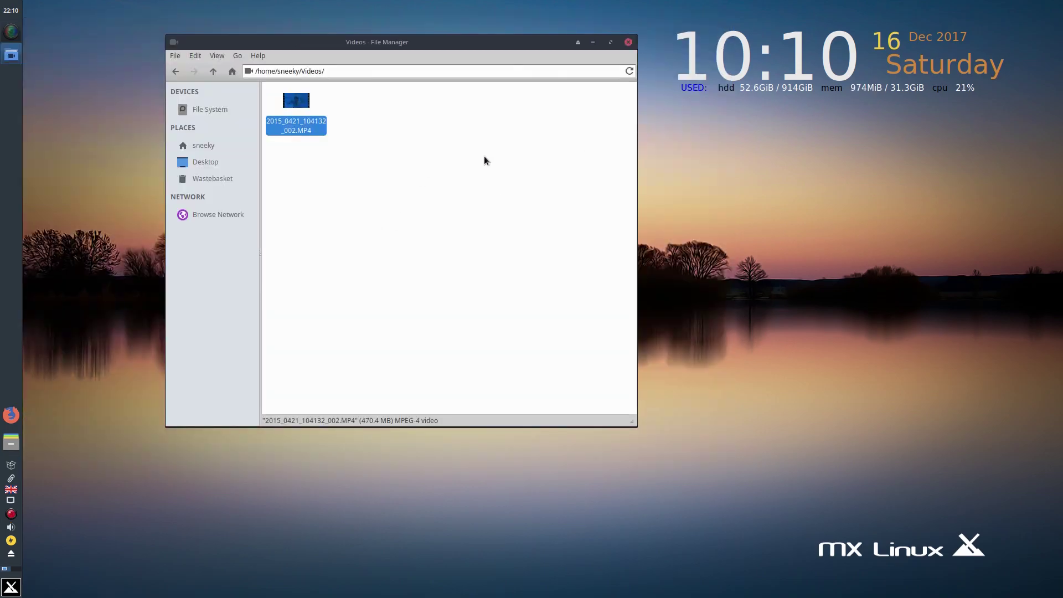
{"action": "left_click", "coordinate": [629, 43]}
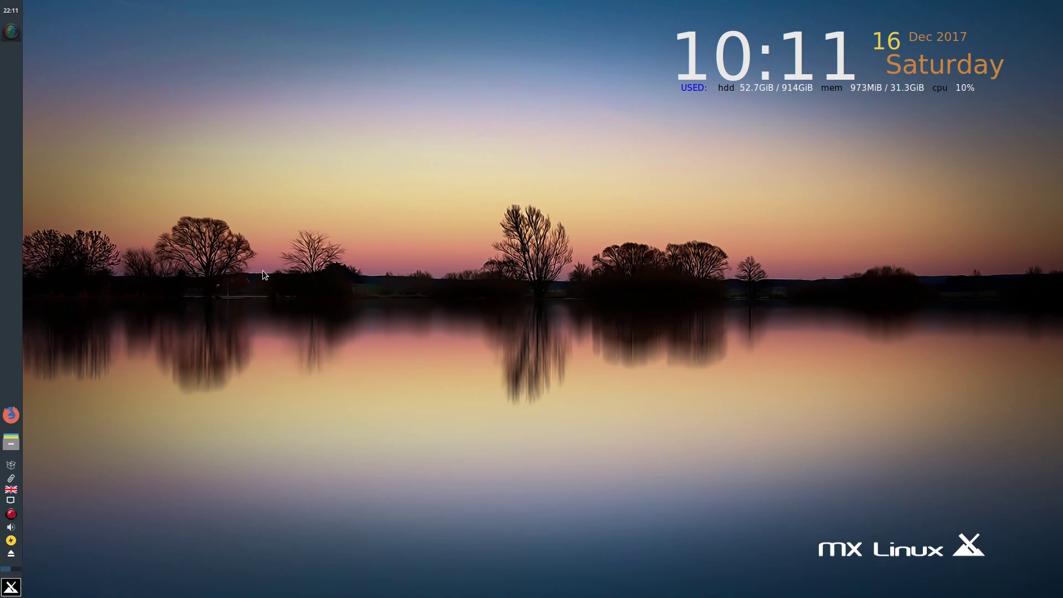
Step: Toggle the Conky desktop display off and back on
{"action": "left_click", "coordinate": [11, 588]}
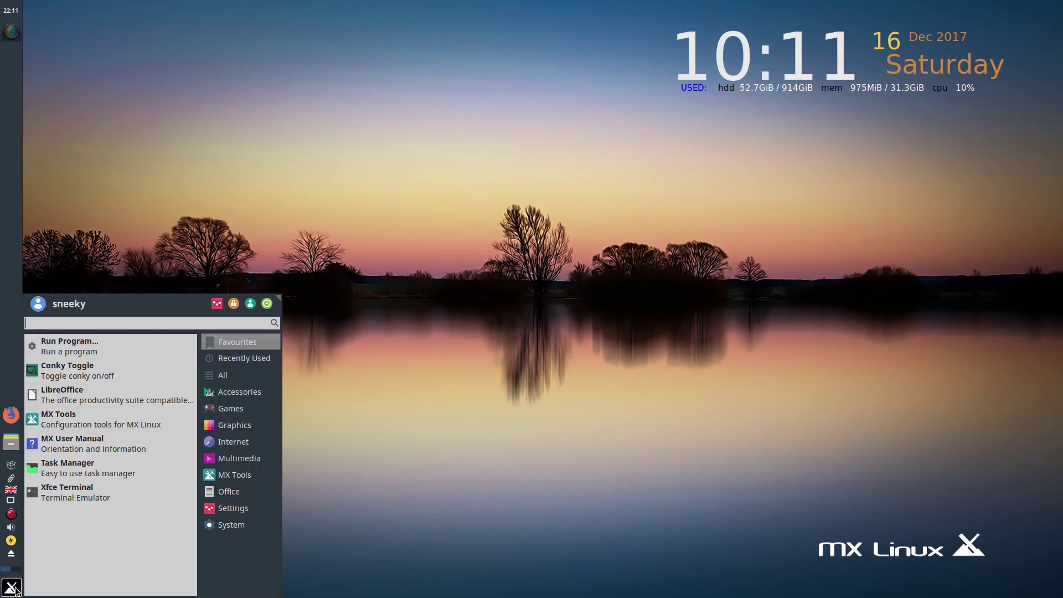
{"action": "left_click", "coordinate": [90, 374]}
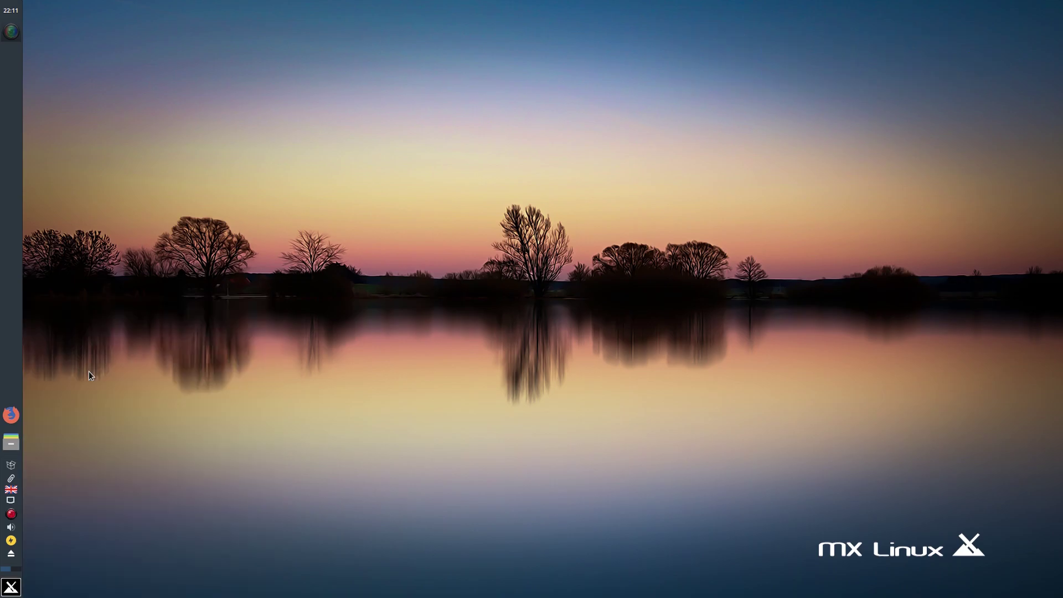
{"action": "left_click", "coordinate": [9, 588]}
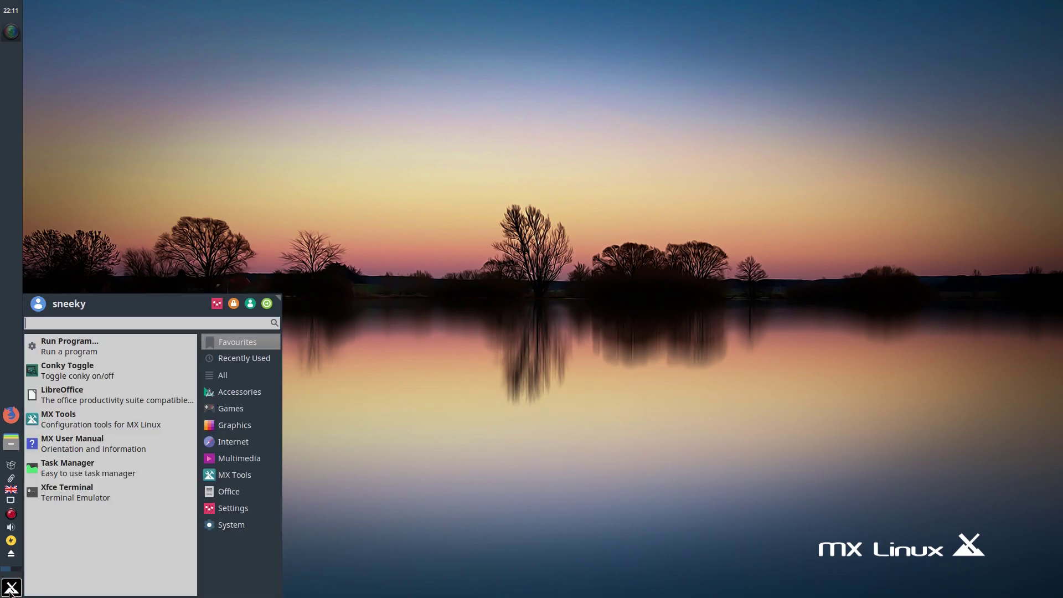
{"action": "left_click", "coordinate": [92, 379]}
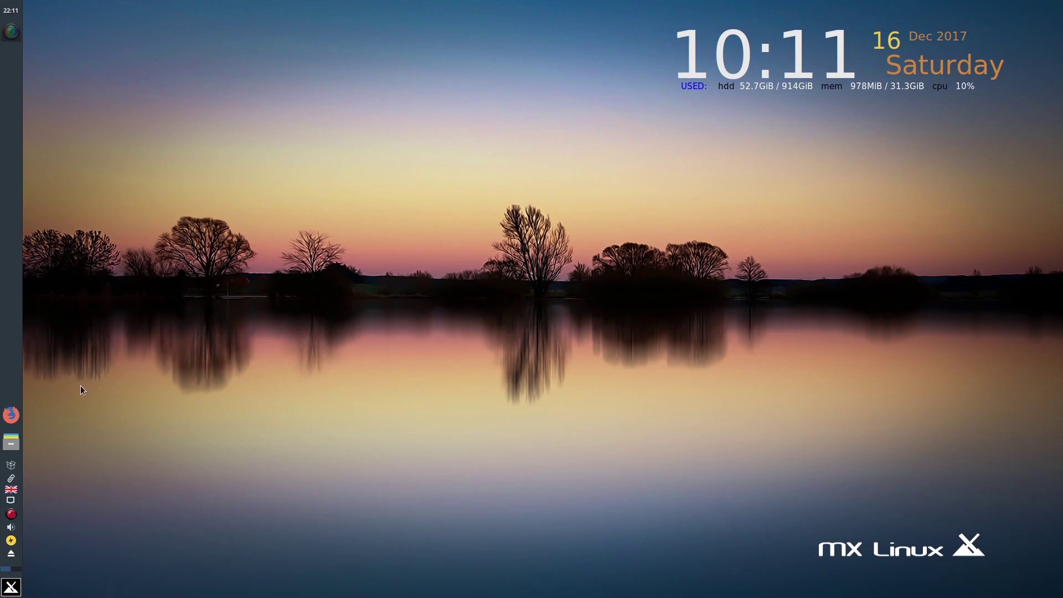
Step: Open MX Tools and move its window clear of the desktop clock
{"action": "left_click", "coordinate": [10, 587]}
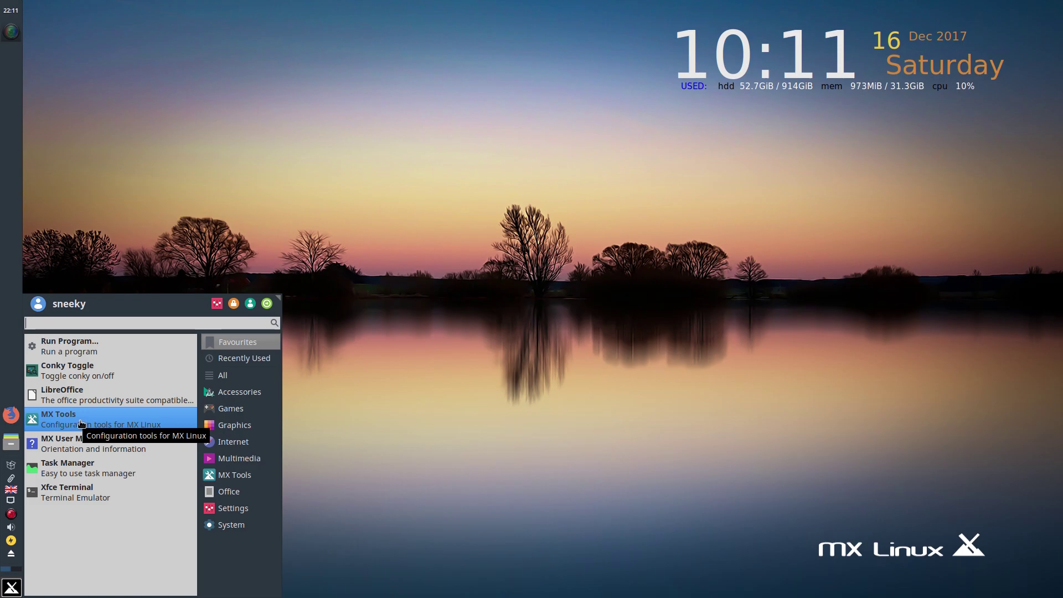
{"action": "left_click", "coordinate": [81, 423]}
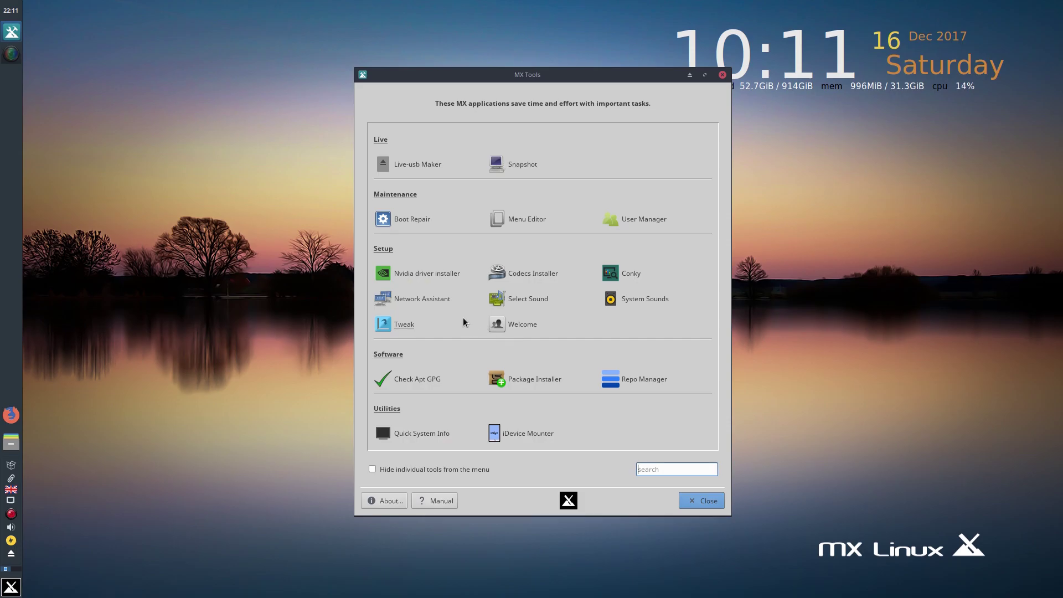
{"action": "left_click_drag", "start_coordinate": [529, 76], "coordinate": [453, 39]}
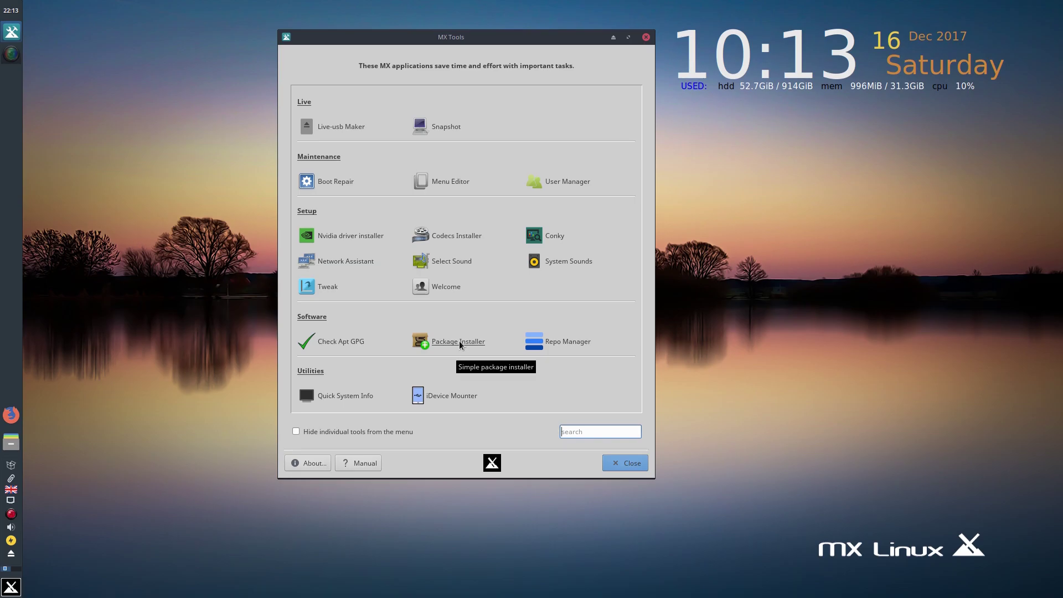
Step: Review the Quick System Info hardware and system report from MX Tools, and close it
{"action": "left_click", "coordinate": [357, 396]}
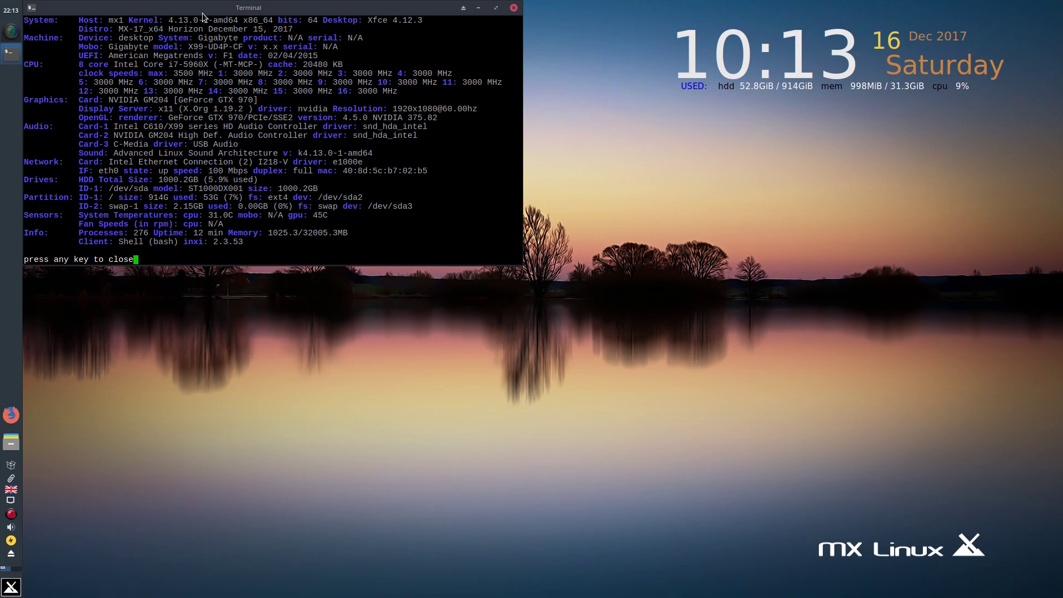
{"action": "left_click_drag", "start_coordinate": [213, 7], "coordinate": [351, 32]}
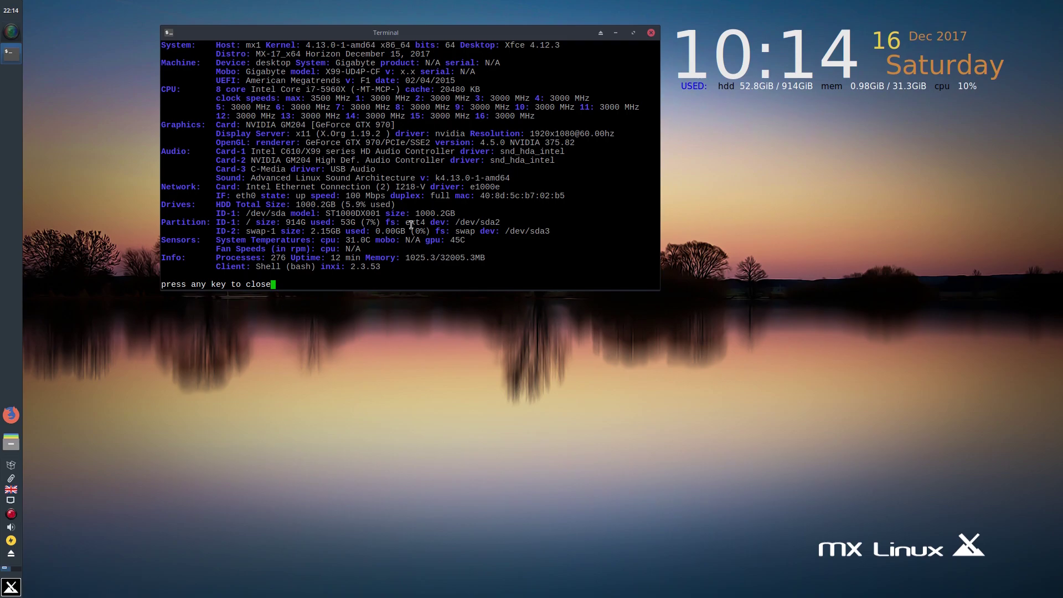
{"action": "key", "text": "Return"}
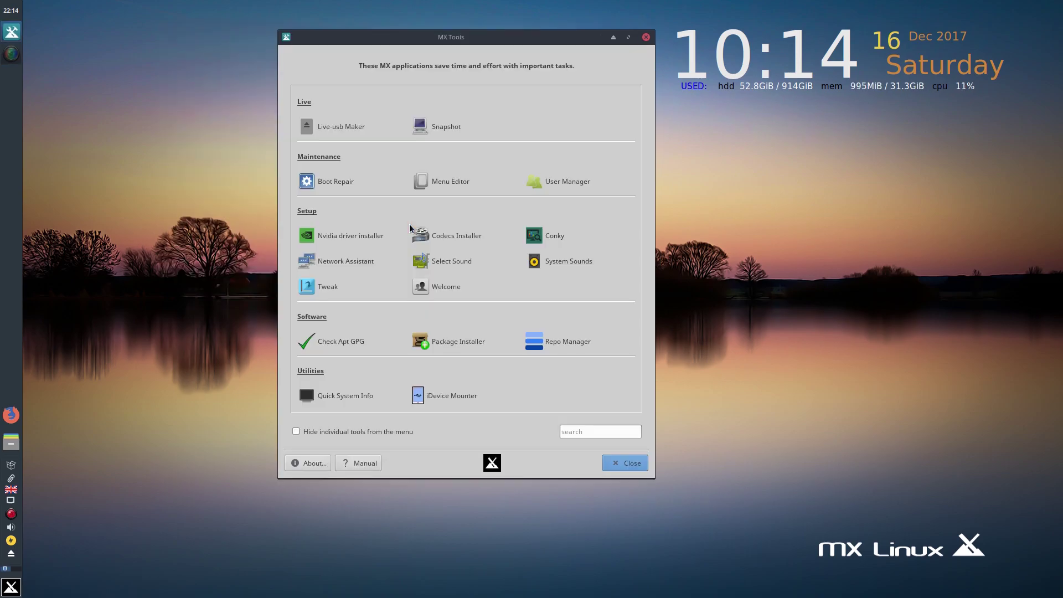
Step: Launch the MX Package Installer, move its window higher on the desktop and dismiss the message dialog behind it
{"action": "left_click", "coordinate": [462, 341]}
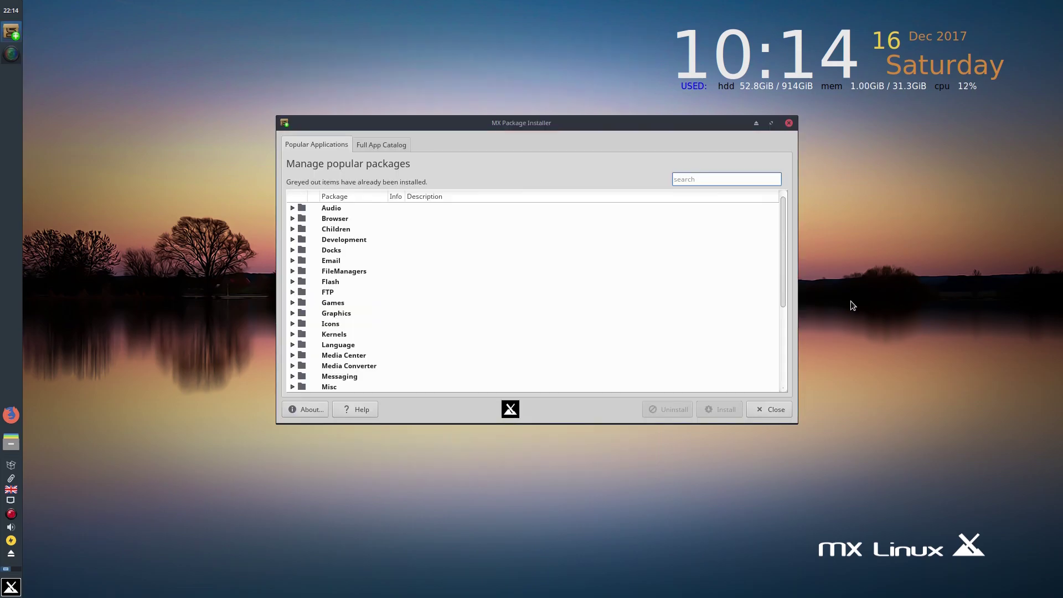
{"action": "left_click_drag", "start_coordinate": [506, 122], "coordinate": [423, 43]}
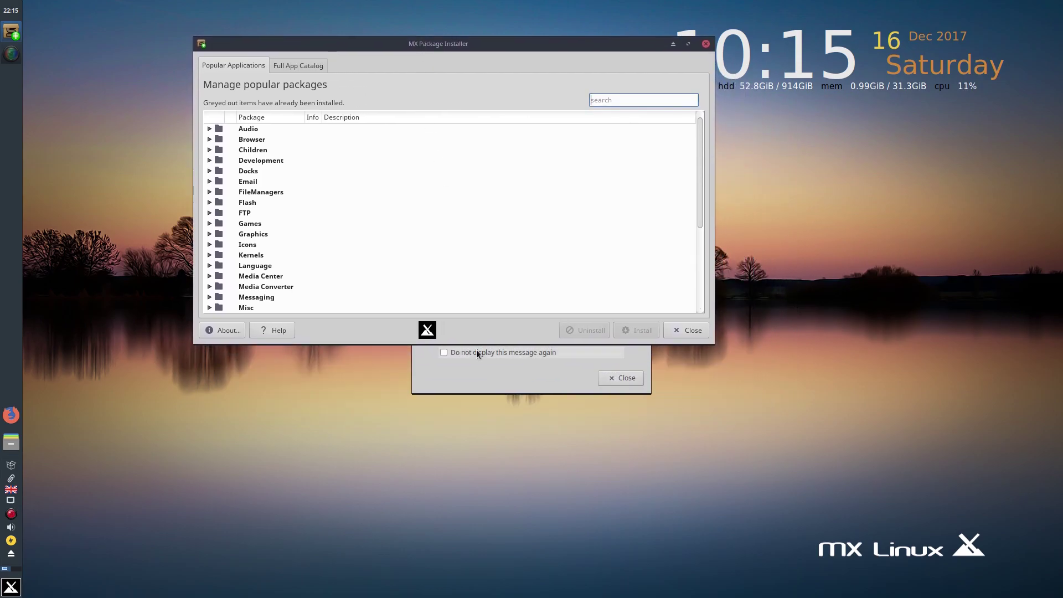
{"action": "left_click", "coordinate": [610, 379]}
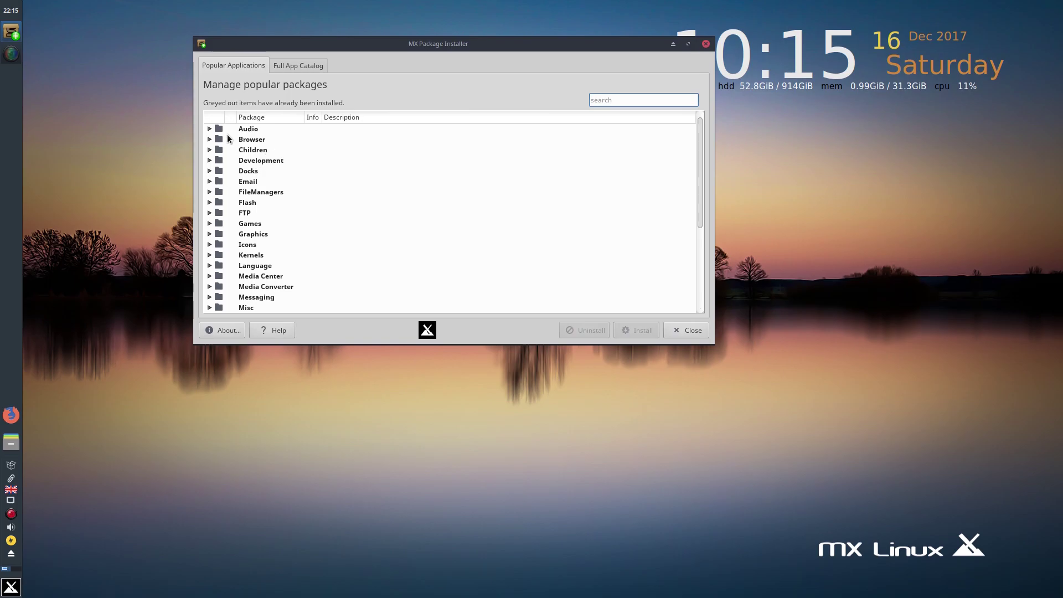
Step: Expand the Audio and Browser categories of the popular applications and look through their packages
{"action": "left_click", "coordinate": [210, 129]}
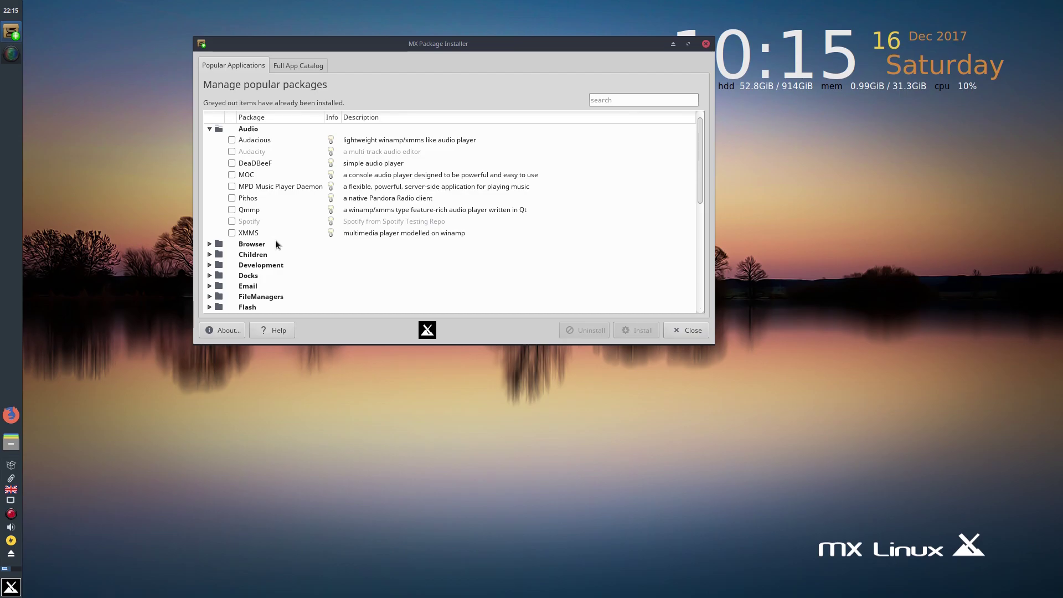
{"action": "left_click", "coordinate": [209, 243]}
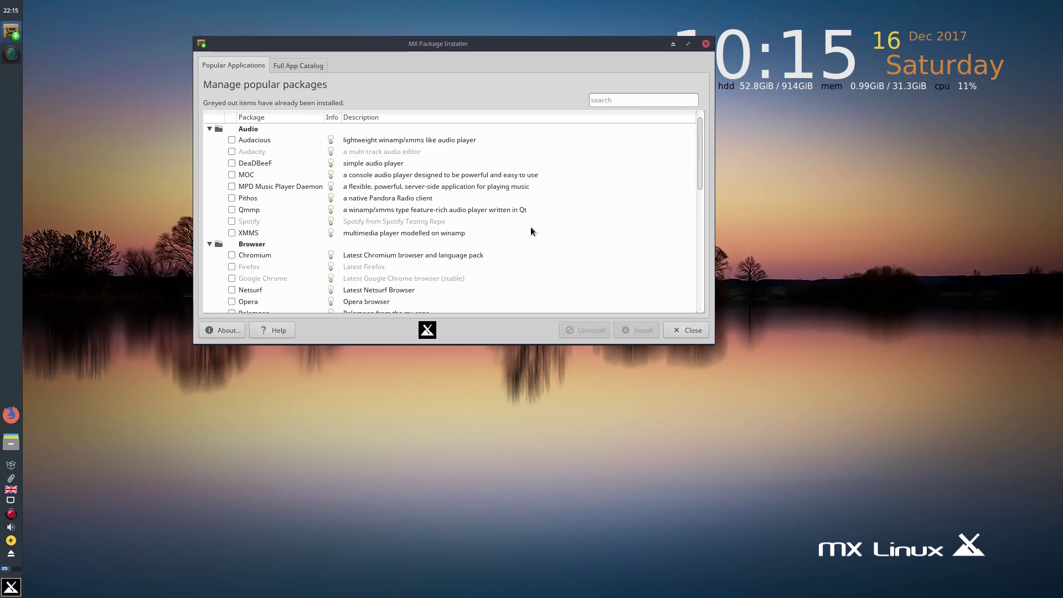
{"action": "scroll", "coordinate": [531, 227], "scroll_direction": "down", "scroll_amount": 2}
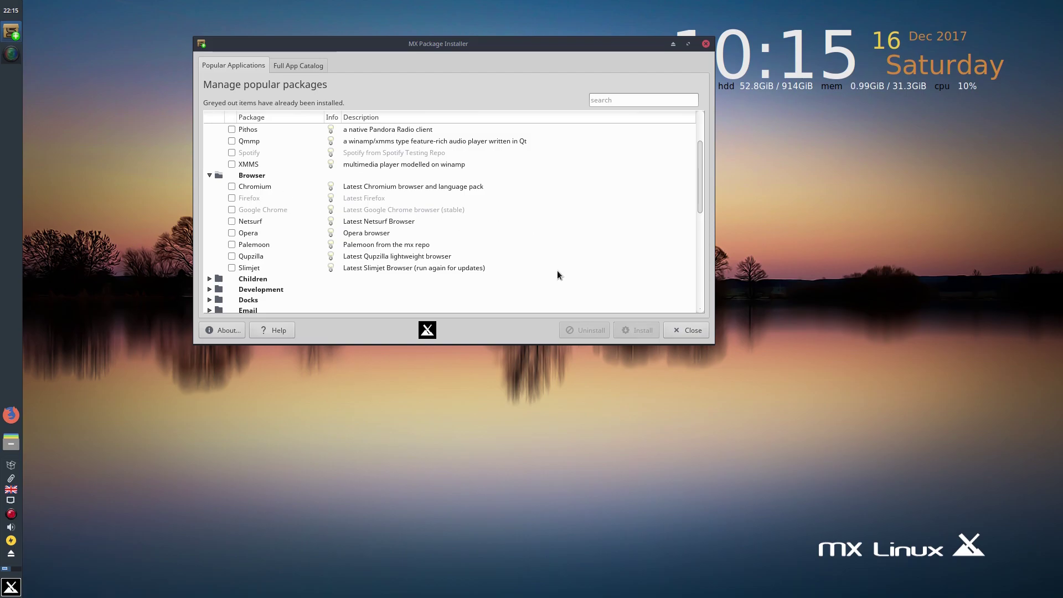
{"action": "scroll", "coordinate": [528, 224], "scroll_direction": "down", "scroll_amount": 3}
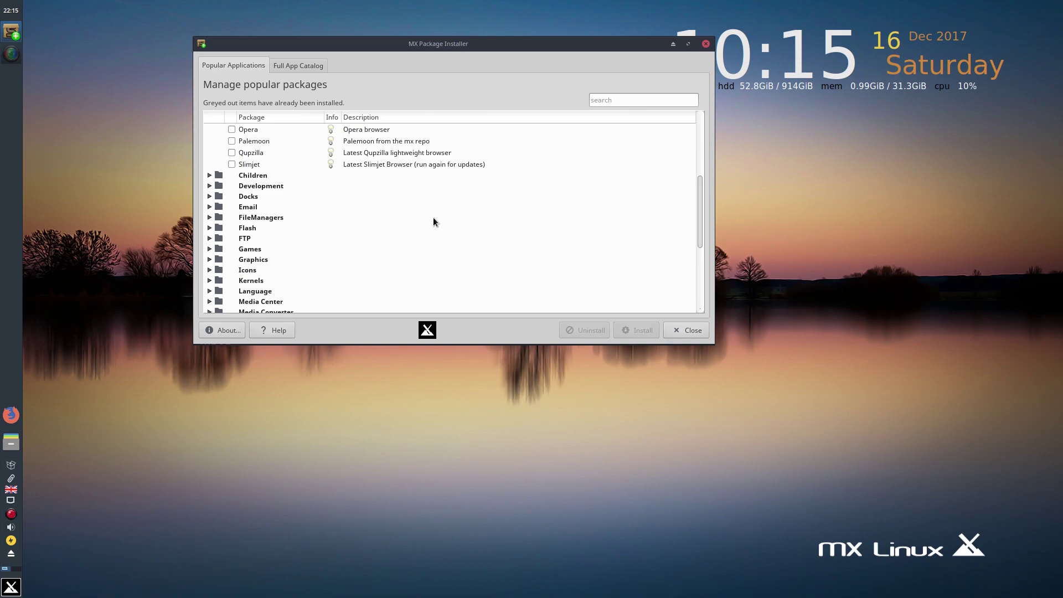
Step: View the packages in the Docks category, collapse it and look through the remaining categories down to Window Managers
{"action": "left_click", "coordinate": [209, 196]}
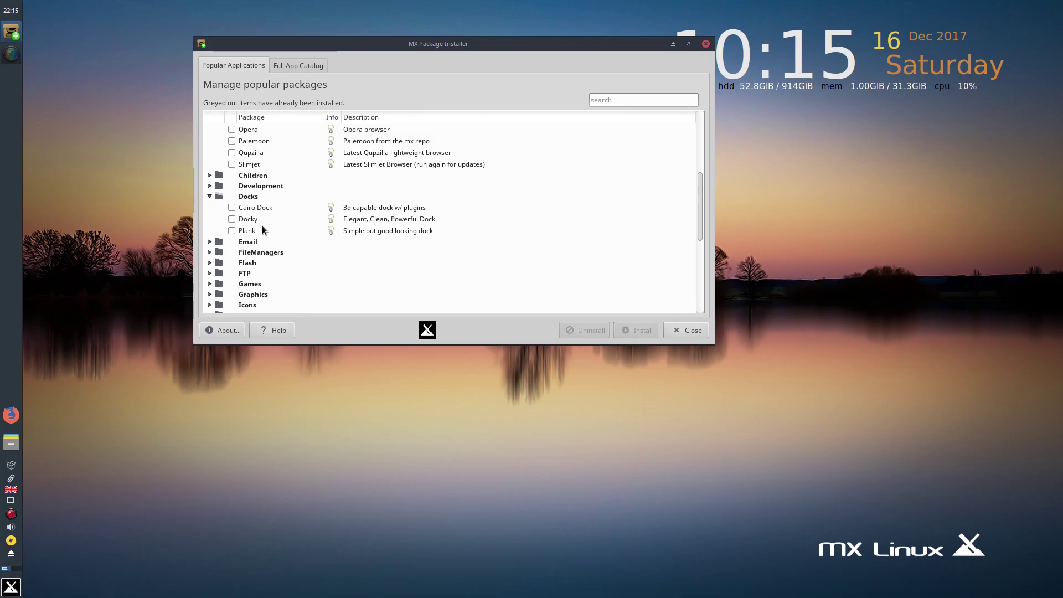
{"action": "left_click", "coordinate": [210, 196]}
{"action": "scroll", "coordinate": [410, 219], "scroll_direction": "down", "scroll_amount": 2}
{"action": "scroll", "coordinate": [410, 221], "scroll_direction": "down", "scroll_amount": 1}
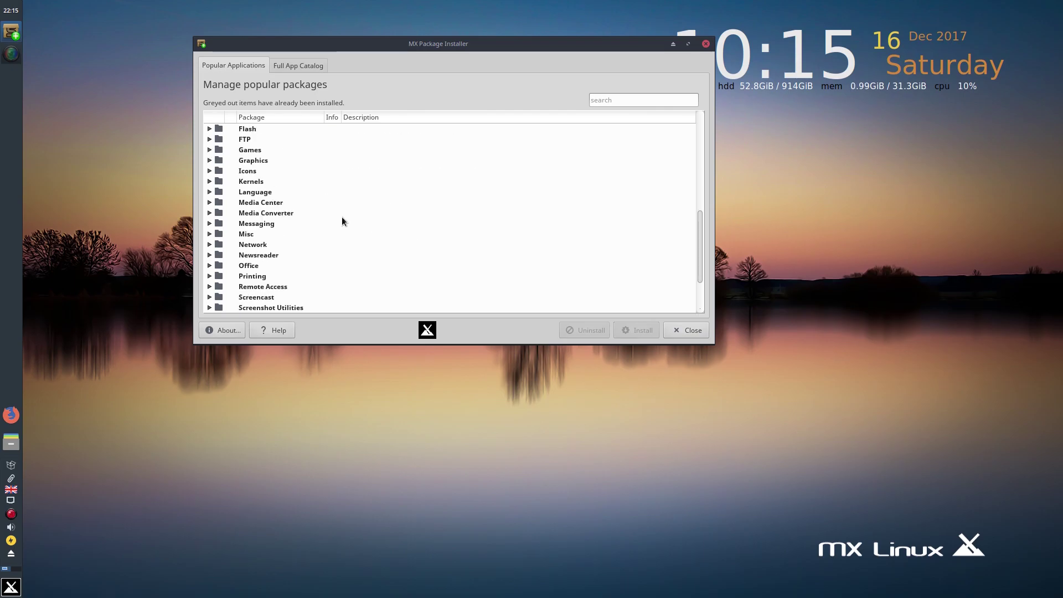
{"action": "scroll", "coordinate": [314, 224], "scroll_direction": "down", "scroll_amount": 2}
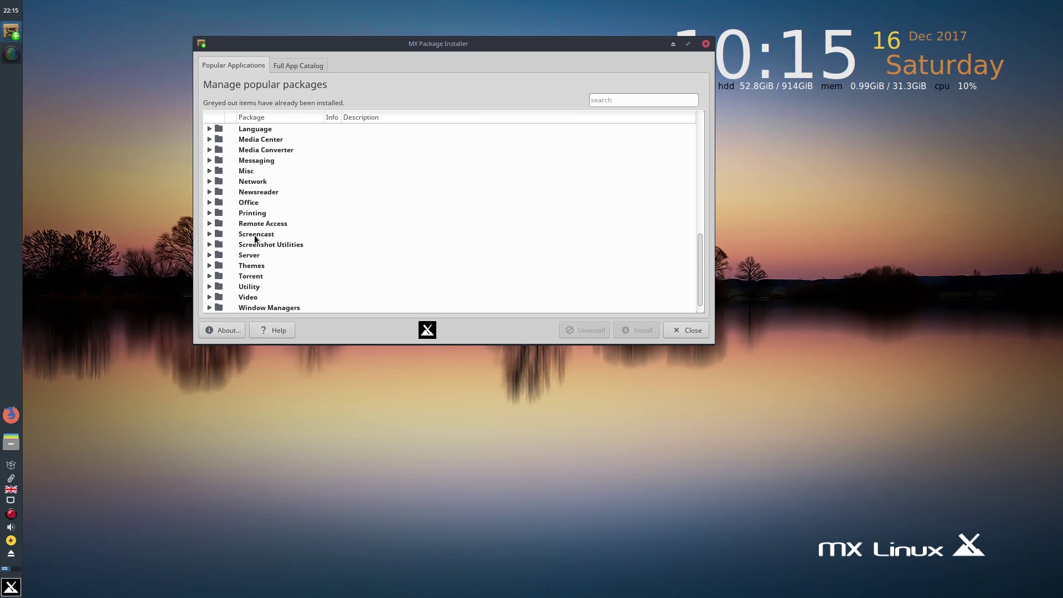
Step: Expand the Screencast, Video and Window Managers categories to view their packages, and close the Package Installer and MX Tools
{"action": "left_click", "coordinate": [209, 235]}
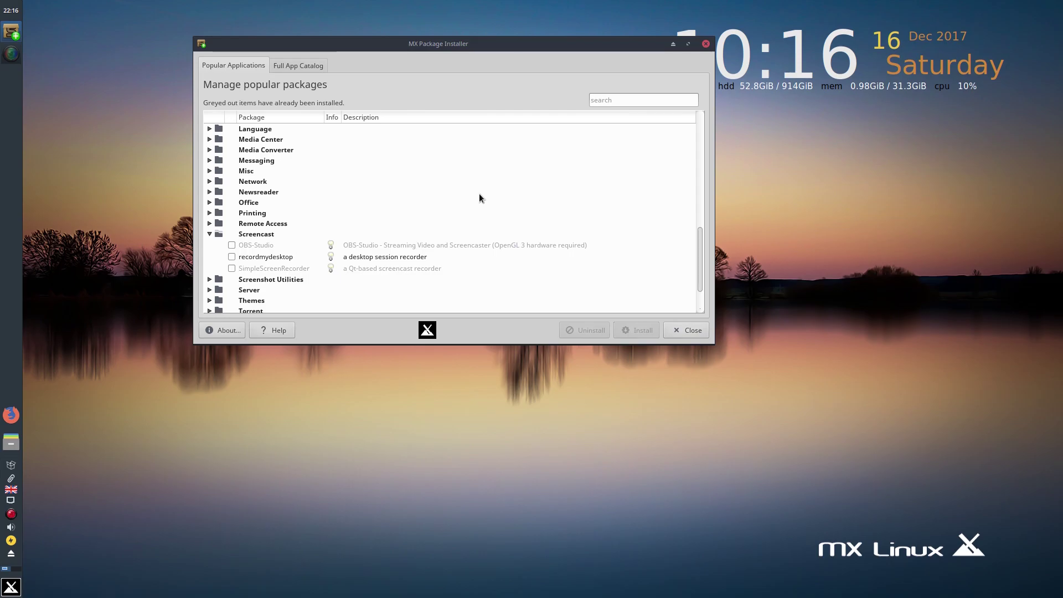
{"action": "scroll", "coordinate": [479, 195], "scroll_direction": "down", "scroll_amount": 2}
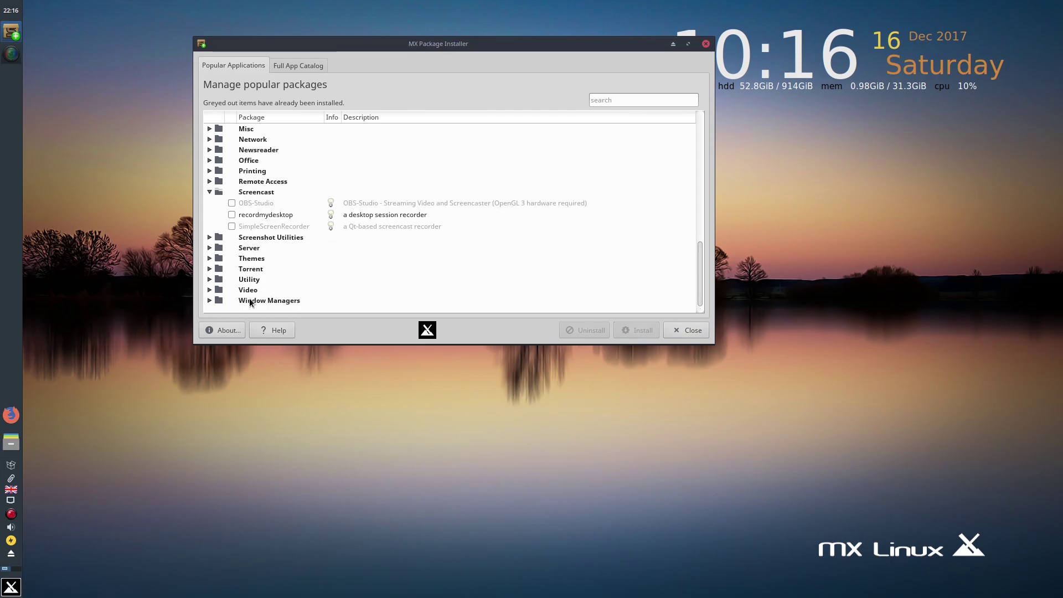
{"action": "left_click", "coordinate": [213, 291]}
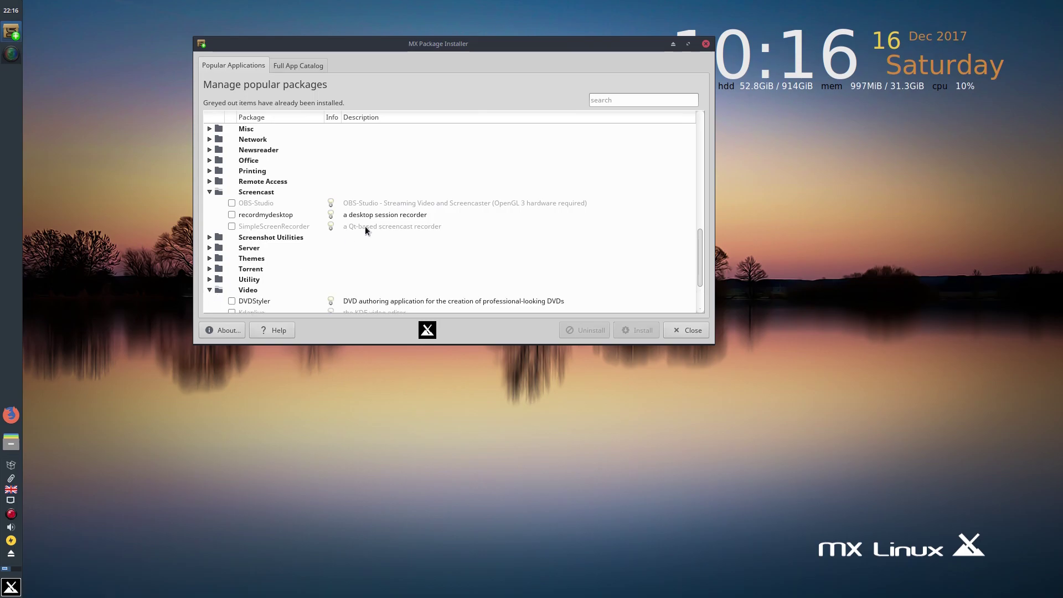
{"action": "scroll", "coordinate": [388, 222], "scroll_direction": "down", "scroll_amount": 2}
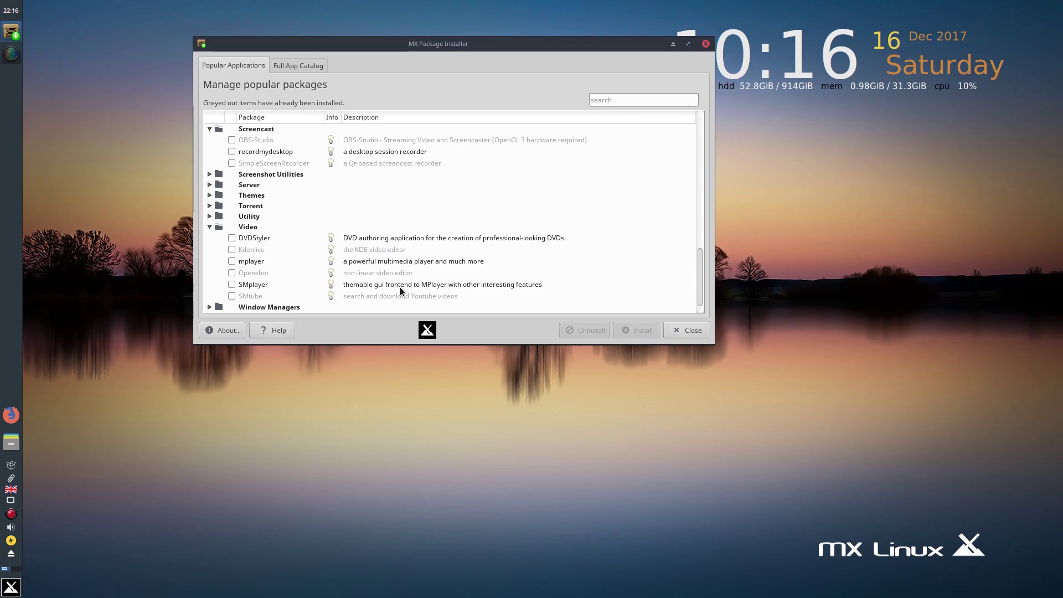
{"action": "left_click", "coordinate": [210, 307]}
{"action": "scroll", "coordinate": [579, 193], "scroll_direction": "down", "scroll_amount": 3}
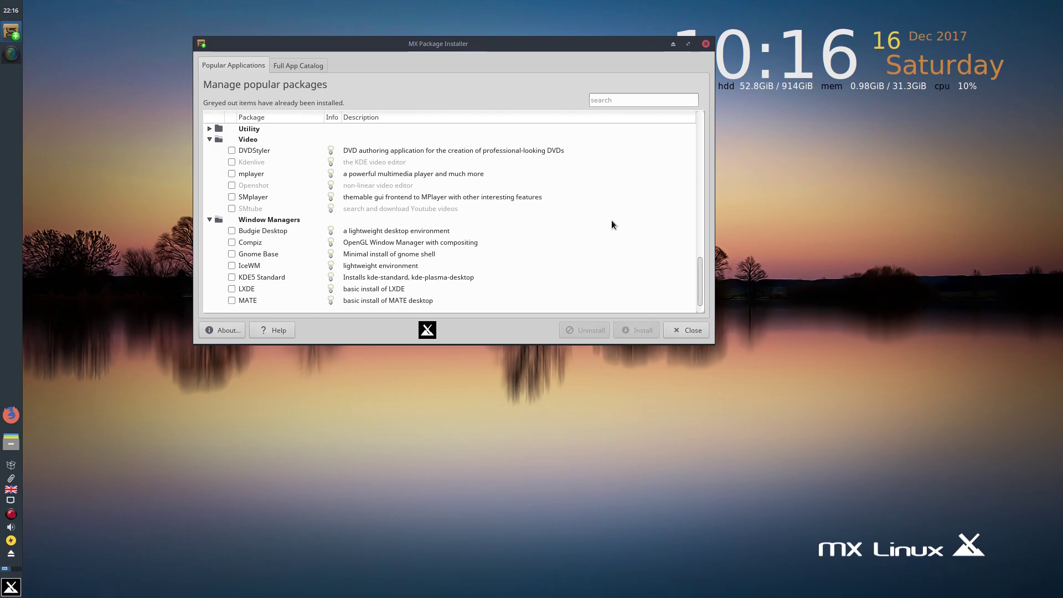
{"action": "left_click", "coordinate": [680, 331]}
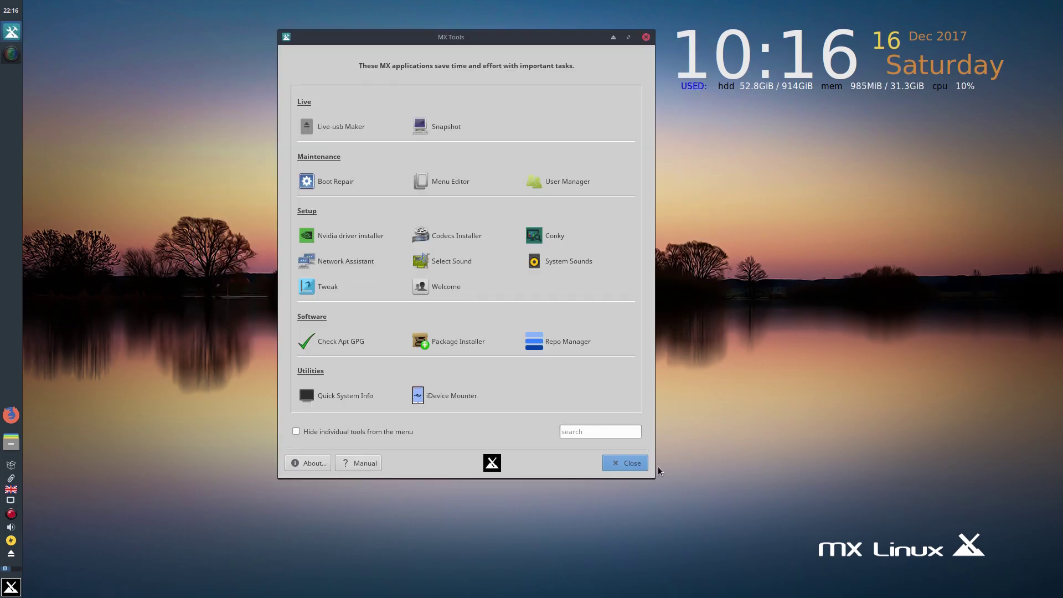
{"action": "left_click", "coordinate": [637, 465]}
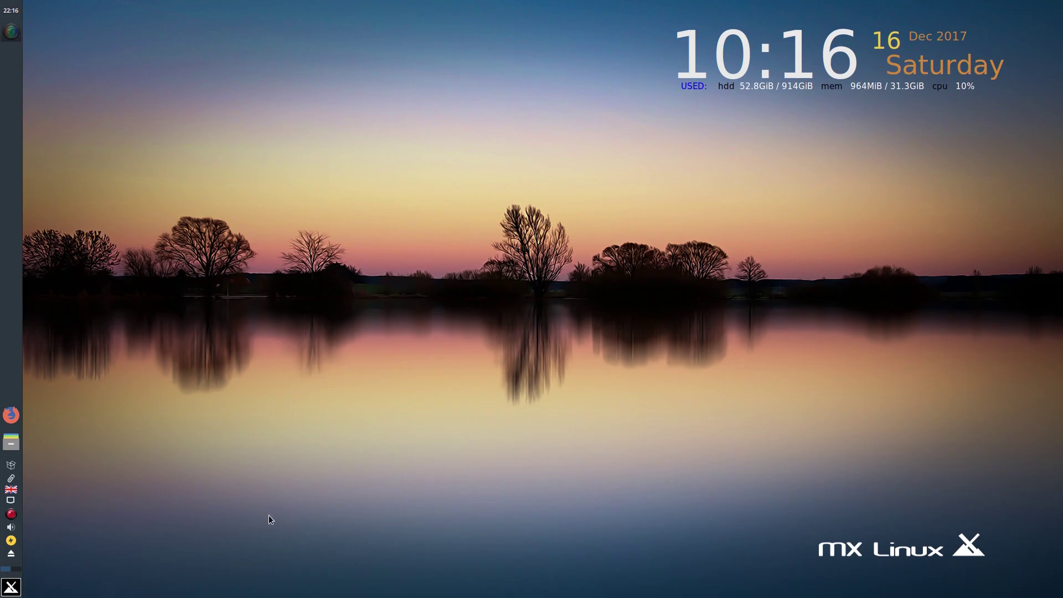
Step: Browse the Accessories applications, launch Midnight Commander to view it, and close its terminal window
{"action": "left_click", "coordinate": [12, 588]}
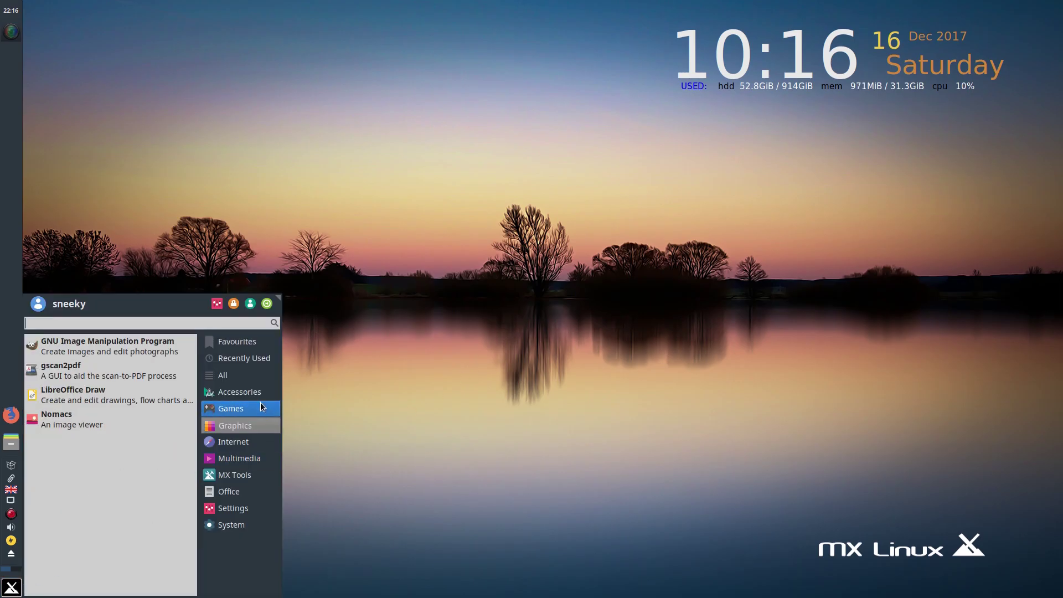
{"action": "mouse_move", "coordinate": [259, 392]}
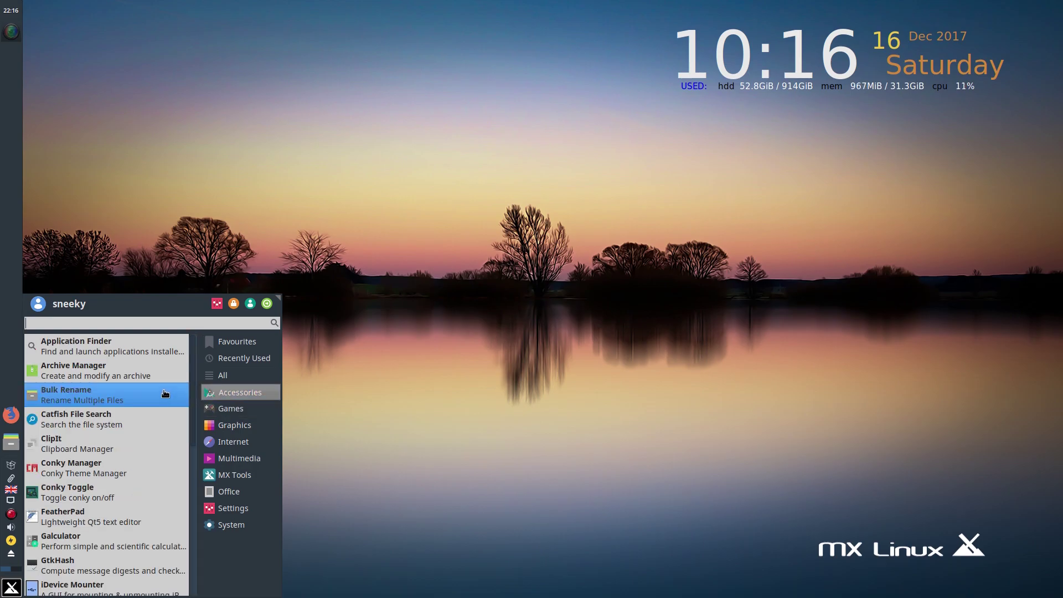
{"action": "scroll", "coordinate": [161, 395], "scroll_direction": "down", "scroll_amount": 1}
{"action": "scroll", "coordinate": [162, 395], "scroll_direction": "down", "scroll_amount": 2}
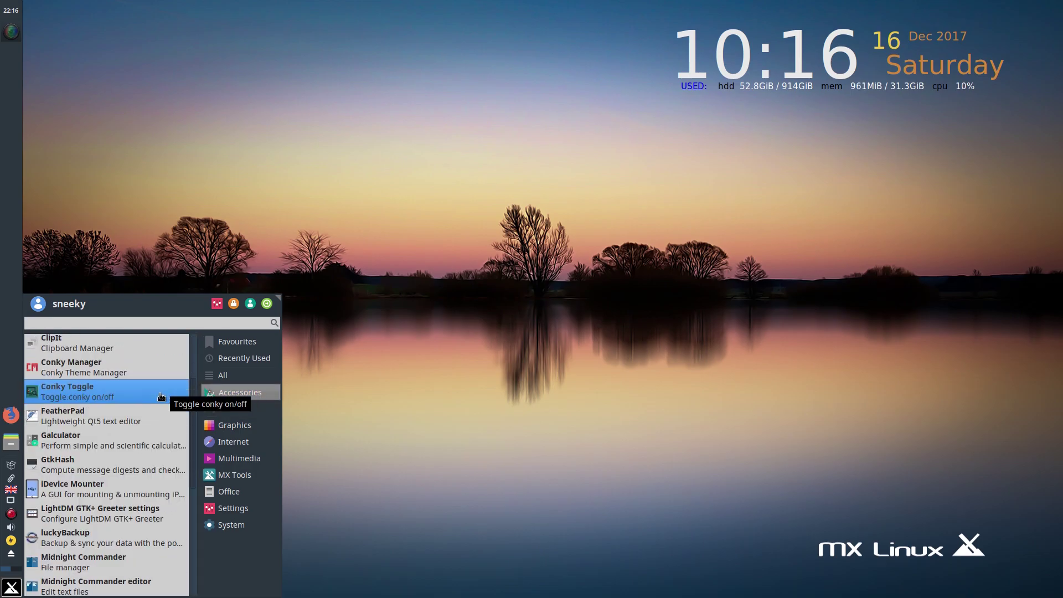
{"action": "scroll", "coordinate": [162, 395], "scroll_direction": "down", "scroll_amount": 2}
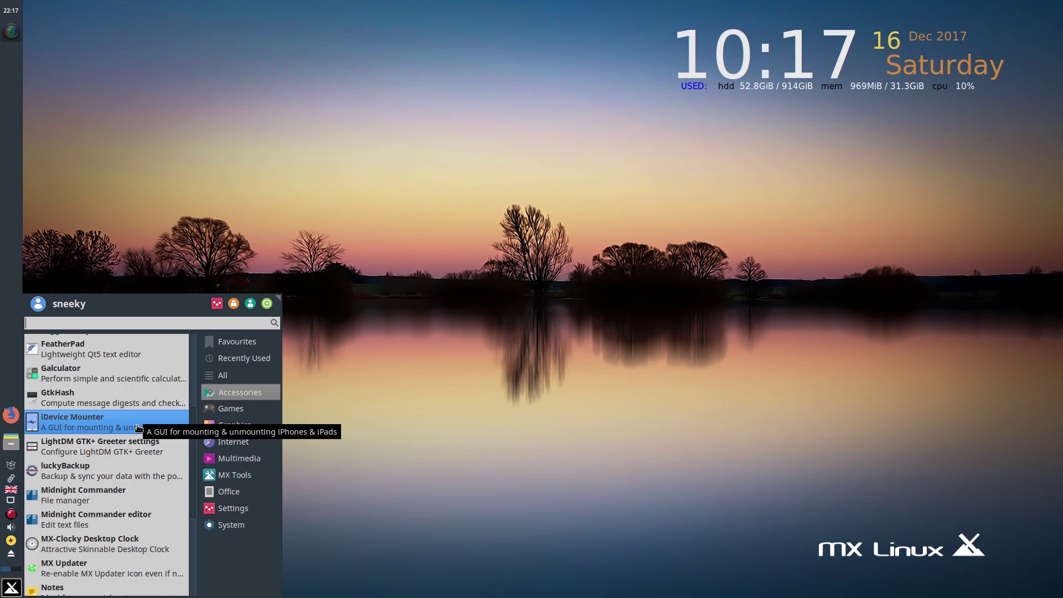
{"action": "left_click", "coordinate": [115, 492]}
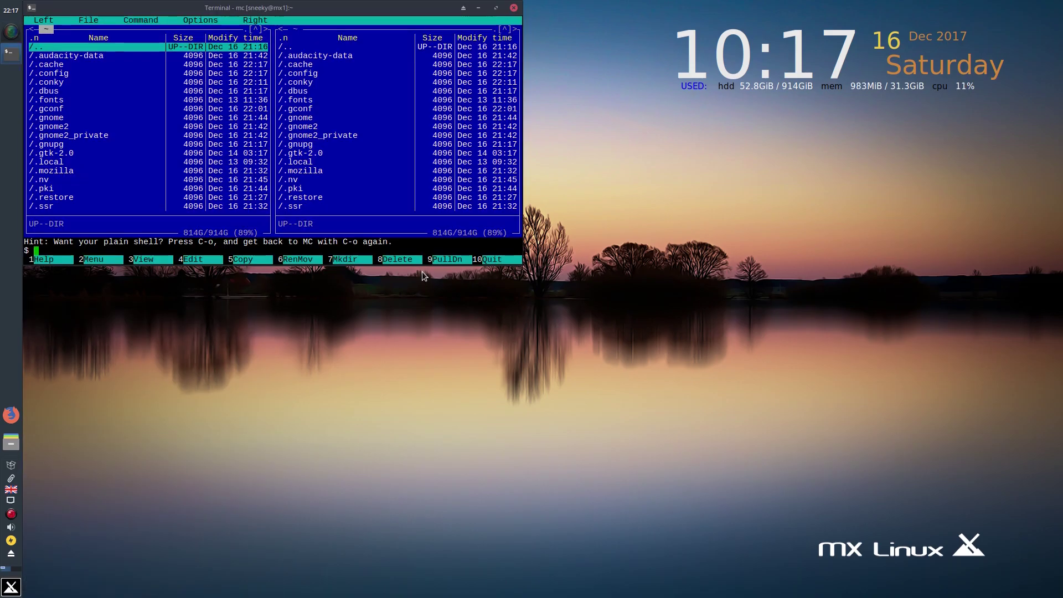
{"action": "left_click", "coordinate": [512, 11]}
Step: Look through the Graphics, Internet and Multimedia applications and launch the Clementine music player
{"action": "left_click", "coordinate": [8, 588]}
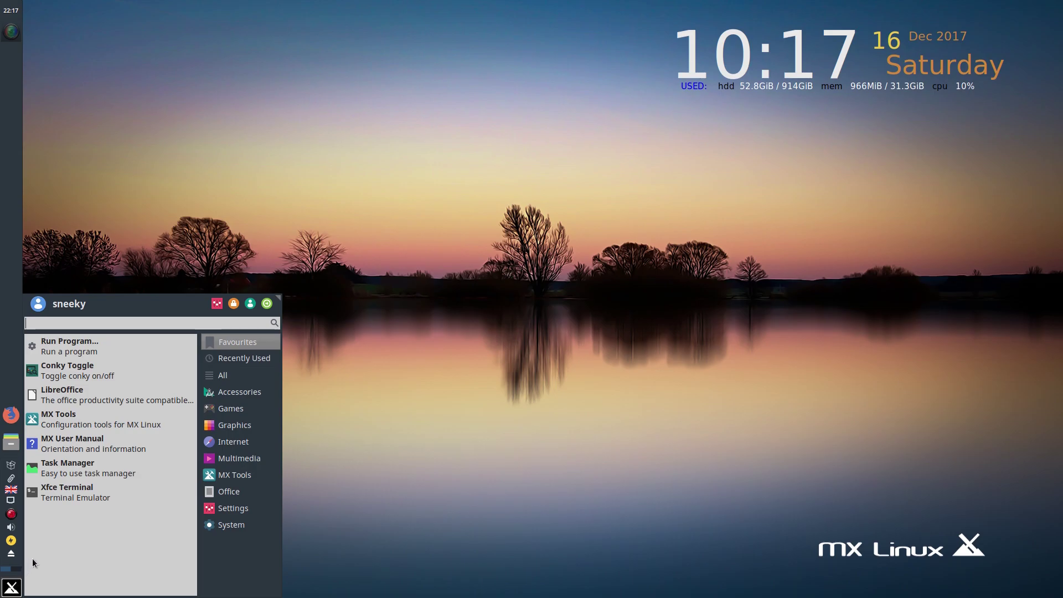
{"action": "left_click", "coordinate": [211, 426]}
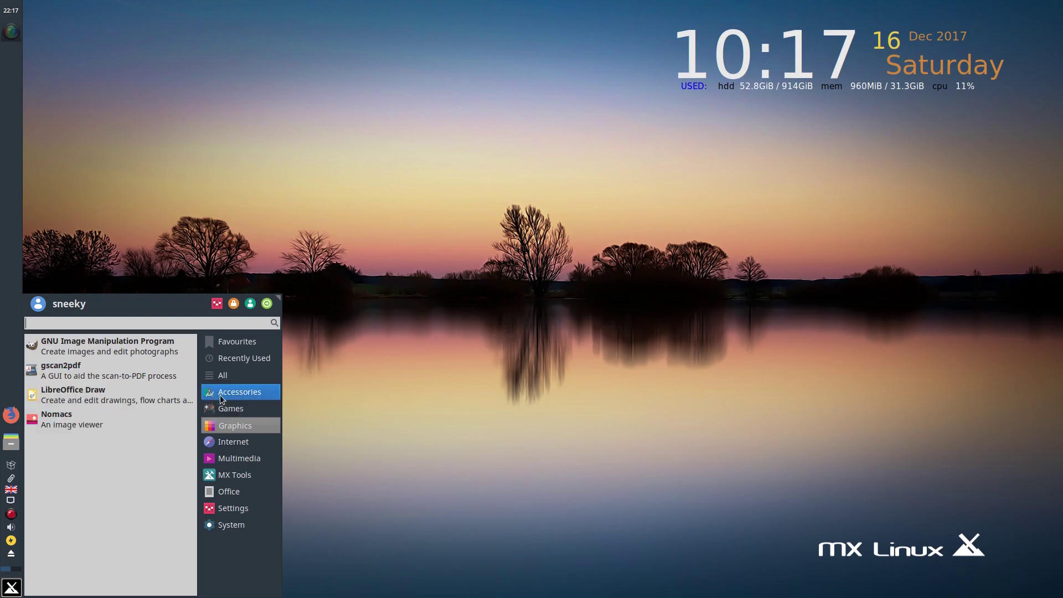
{"action": "mouse_move", "coordinate": [234, 446]}
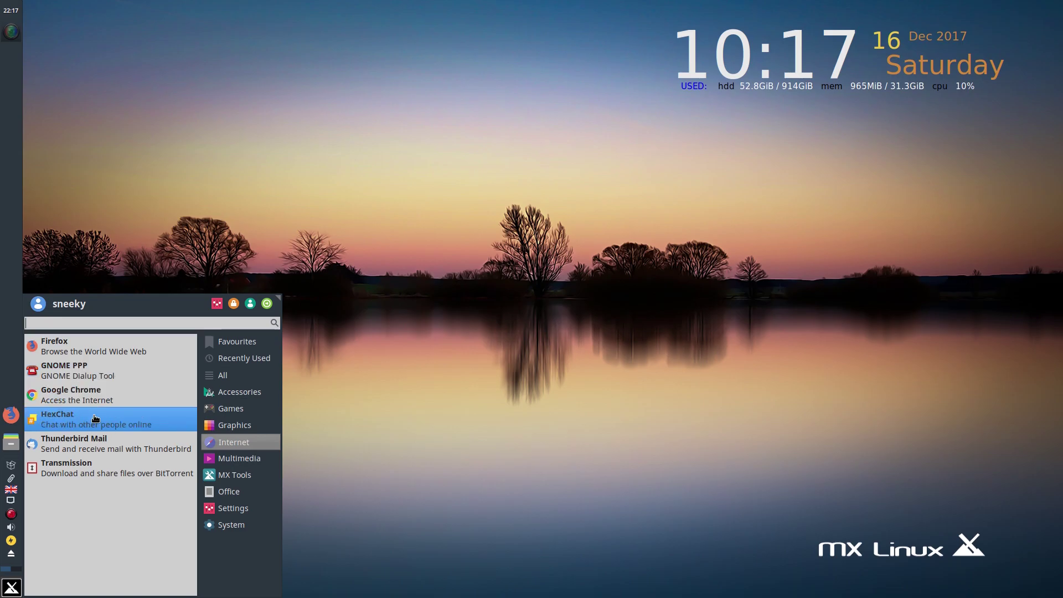
{"action": "left_click", "coordinate": [269, 463]}
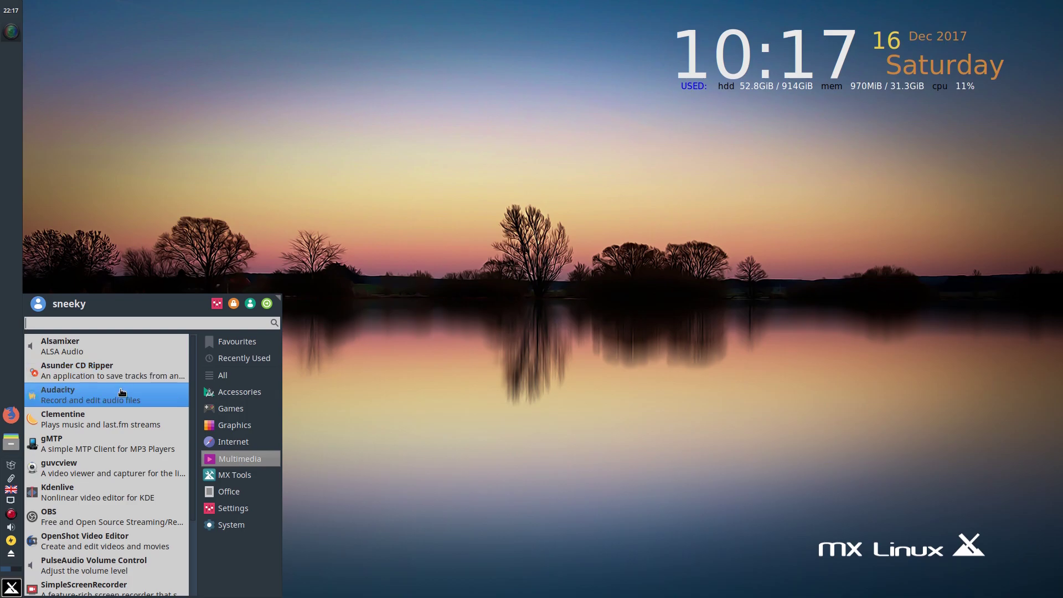
{"action": "left_click", "coordinate": [107, 422]}
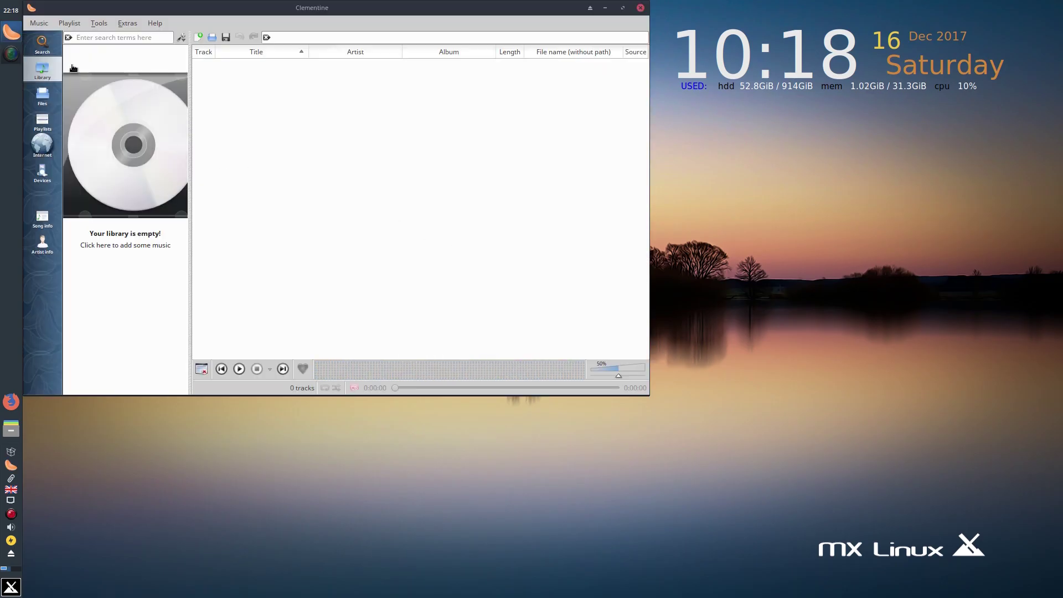
Step: Look through Clementine's playlist and tool commands and run a full library rescan
{"action": "left_click", "coordinate": [40, 24]}
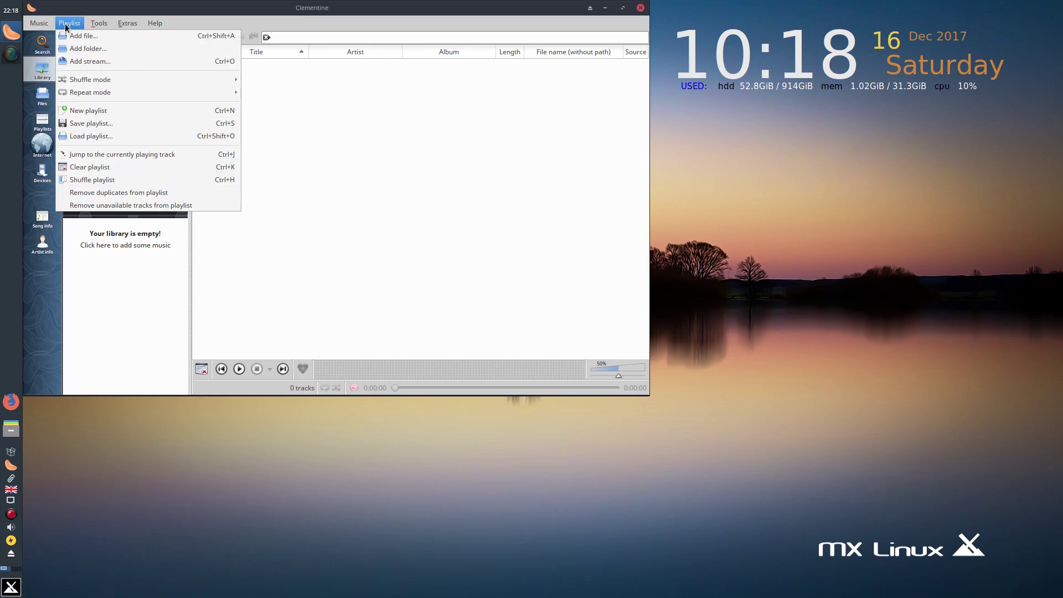
{"action": "mouse_move", "coordinate": [93, 26]}
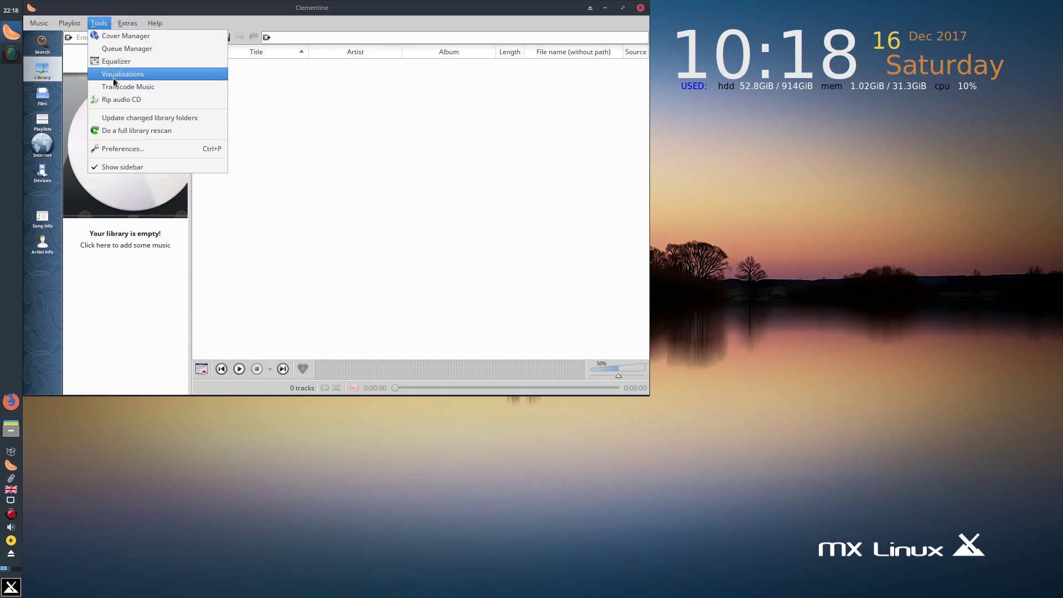
{"action": "left_click", "coordinate": [128, 131]}
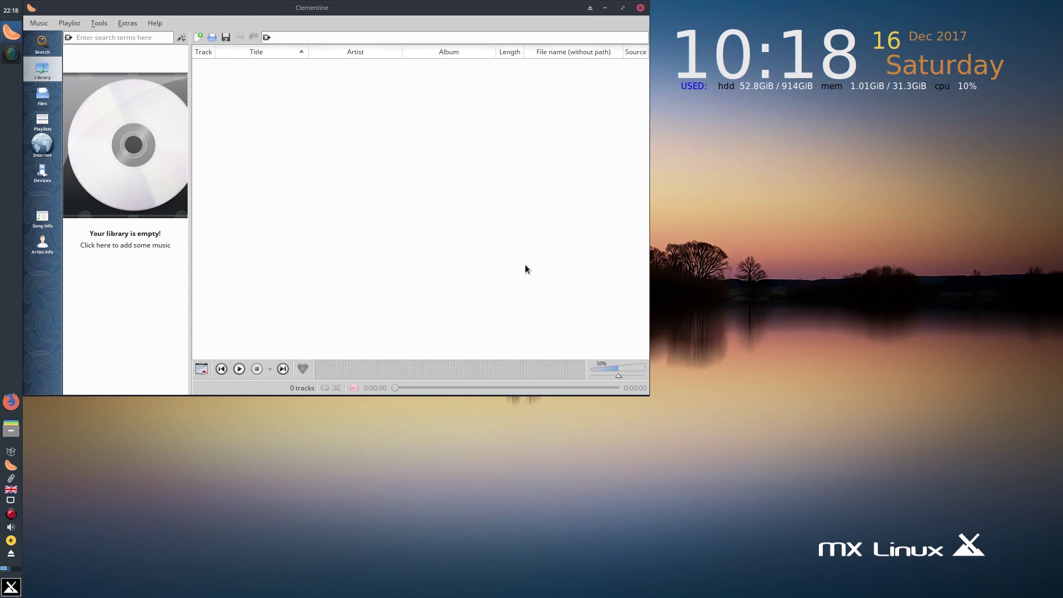
Step: Add the home directory's Music folder to the Clementine playlist
{"action": "left_click", "coordinate": [74, 24]}
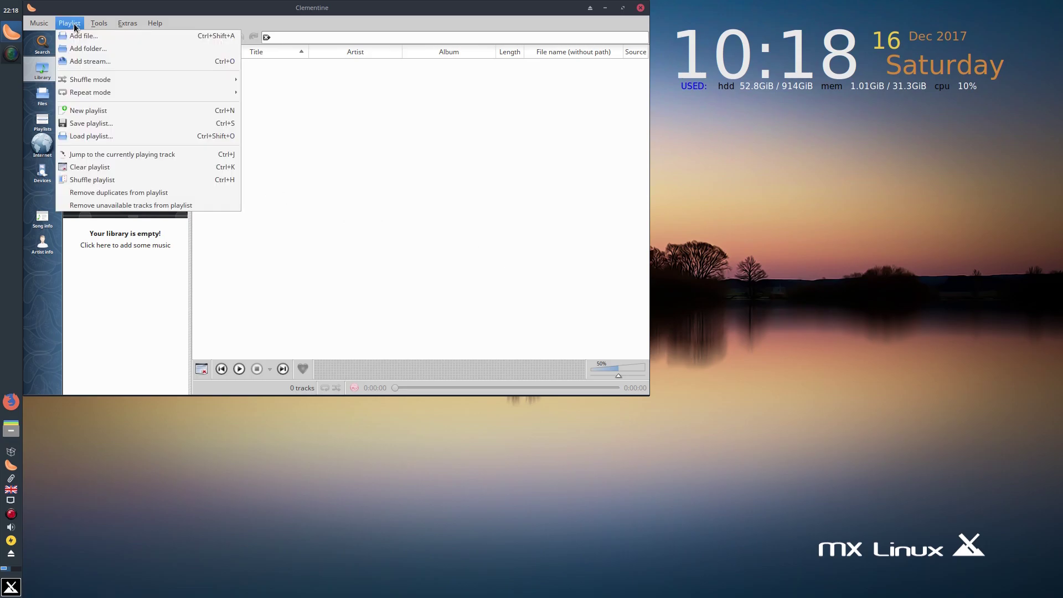
{"action": "left_click", "coordinate": [88, 51]}
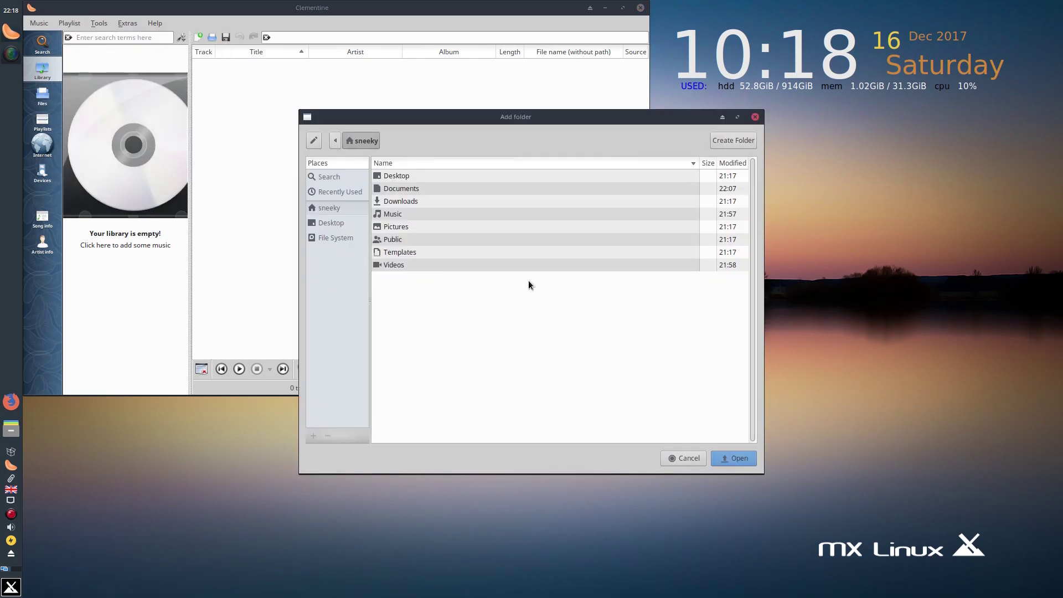
{"action": "left_click", "coordinate": [414, 215]}
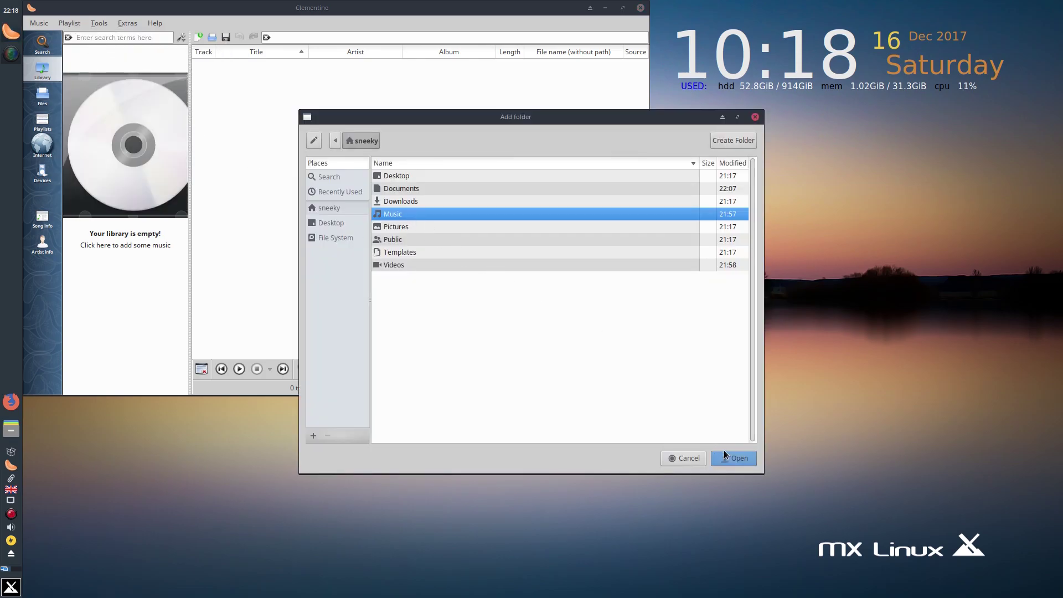
{"action": "left_click", "coordinate": [740, 460]}
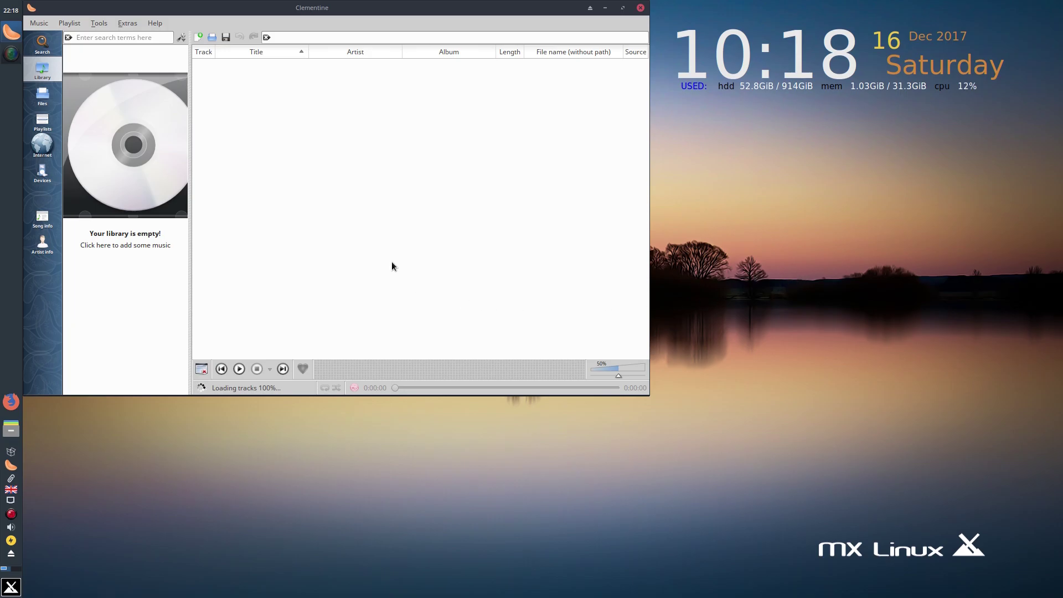
Step: Switch to the second workspace, look through the Multimedia applications and launch Spotify
{"action": "left_click", "coordinate": [17, 569]}
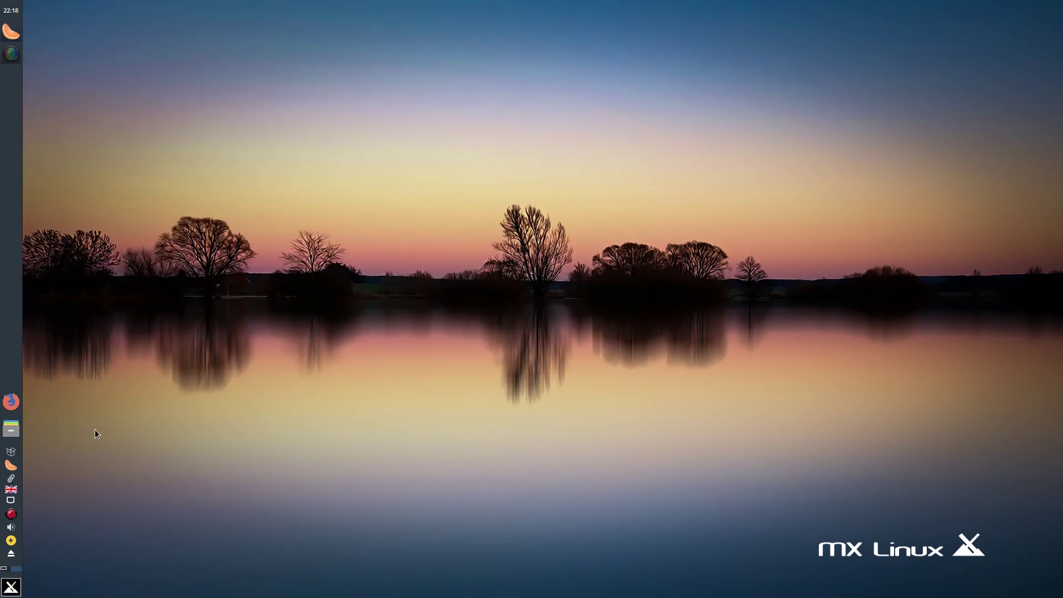
{"action": "left_click", "coordinate": [13, 587]}
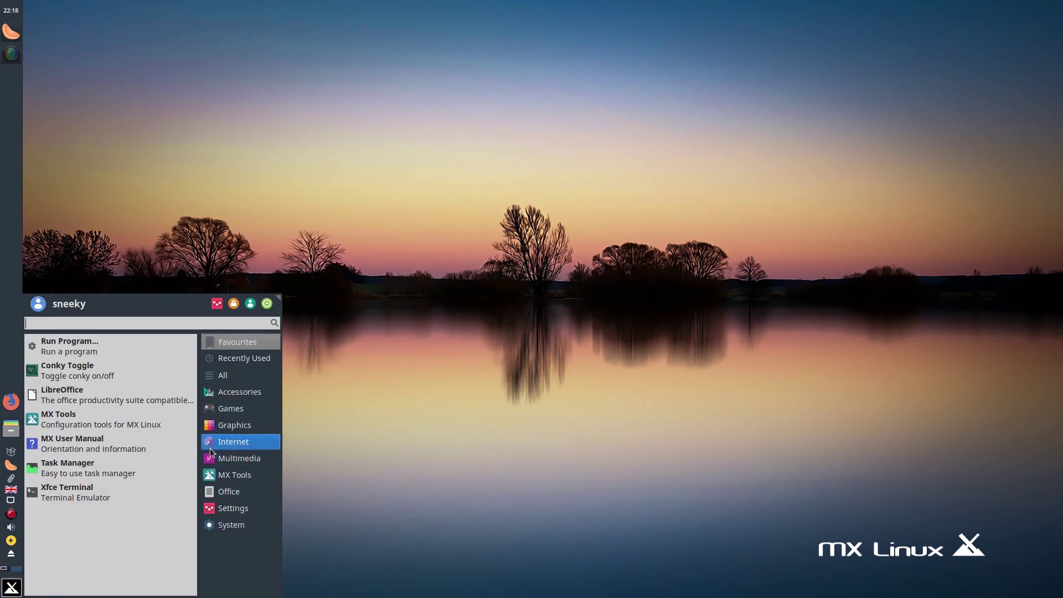
{"action": "mouse_move", "coordinate": [223, 462]}
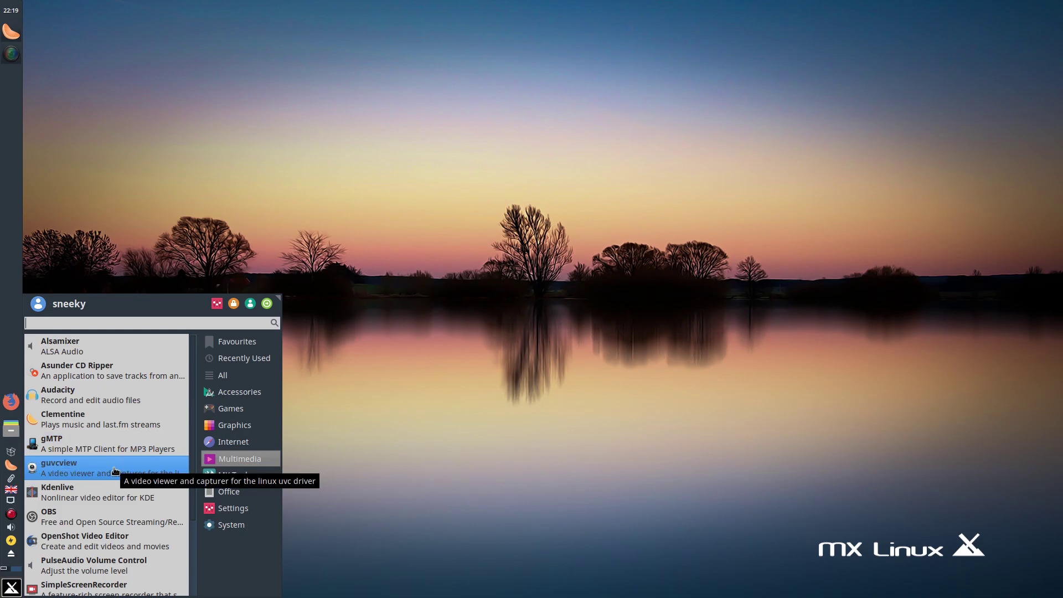
{"action": "scroll", "coordinate": [115, 472], "scroll_direction": "down", "scroll_amount": 4}
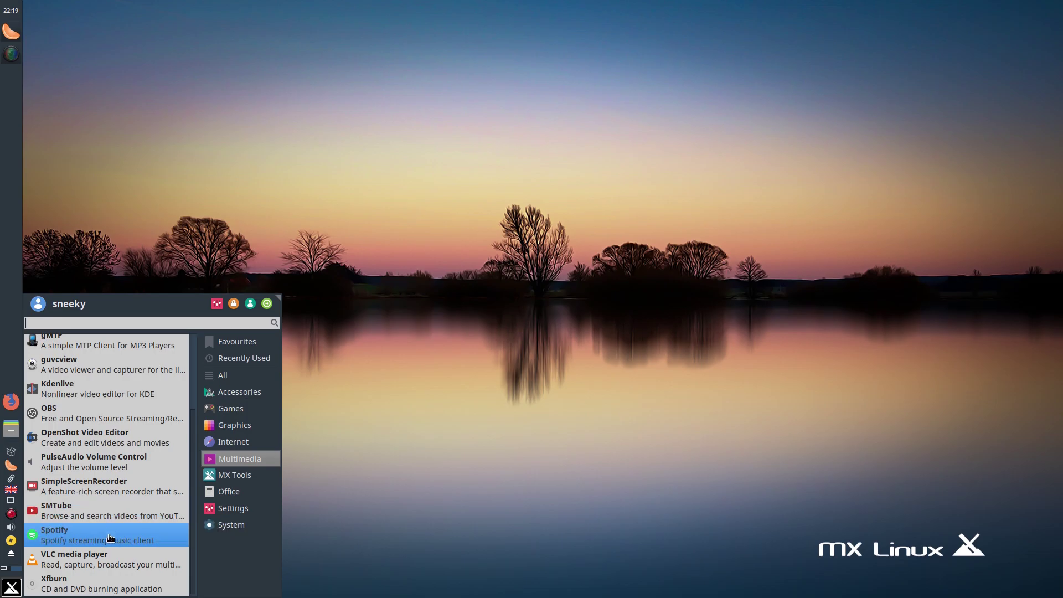
{"action": "left_click", "coordinate": [411, 383]}
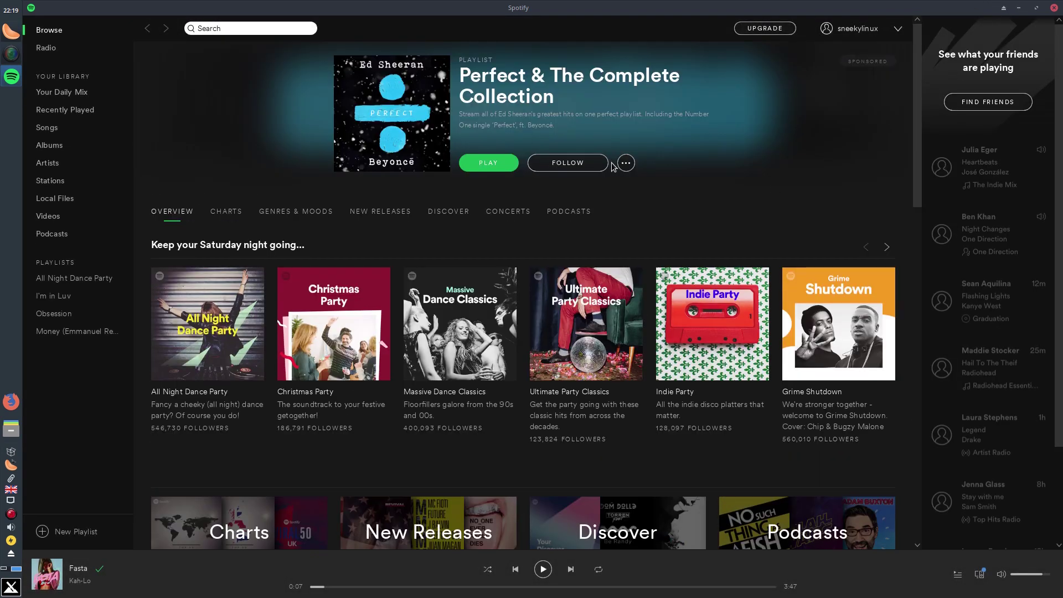
Step: Minimise Spotify, return to the Clementine window and pause the playing track
{"action": "left_click", "coordinate": [1019, 7]}
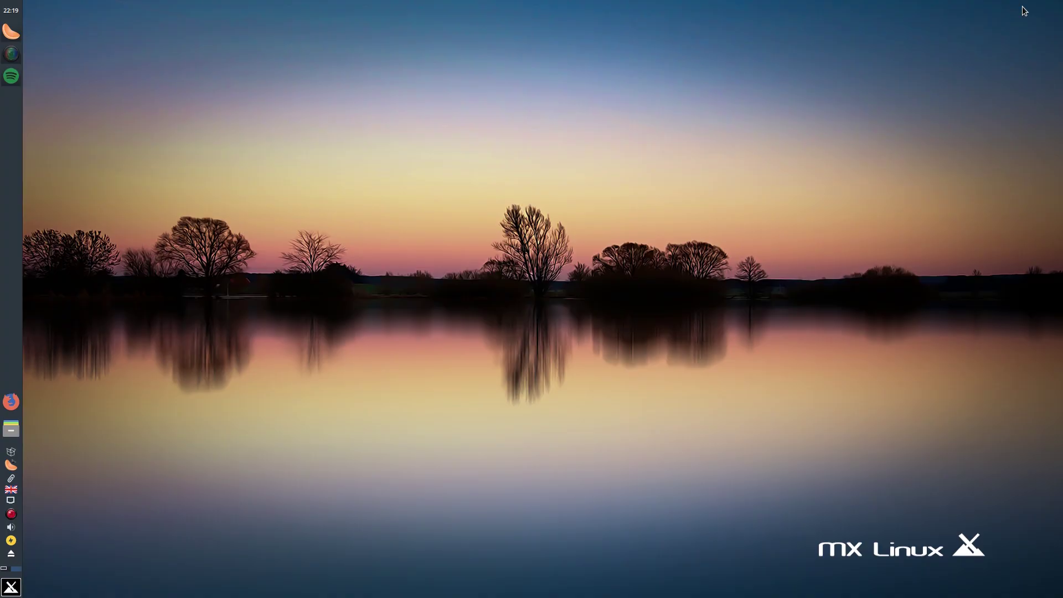
{"action": "left_click", "coordinate": [12, 32]}
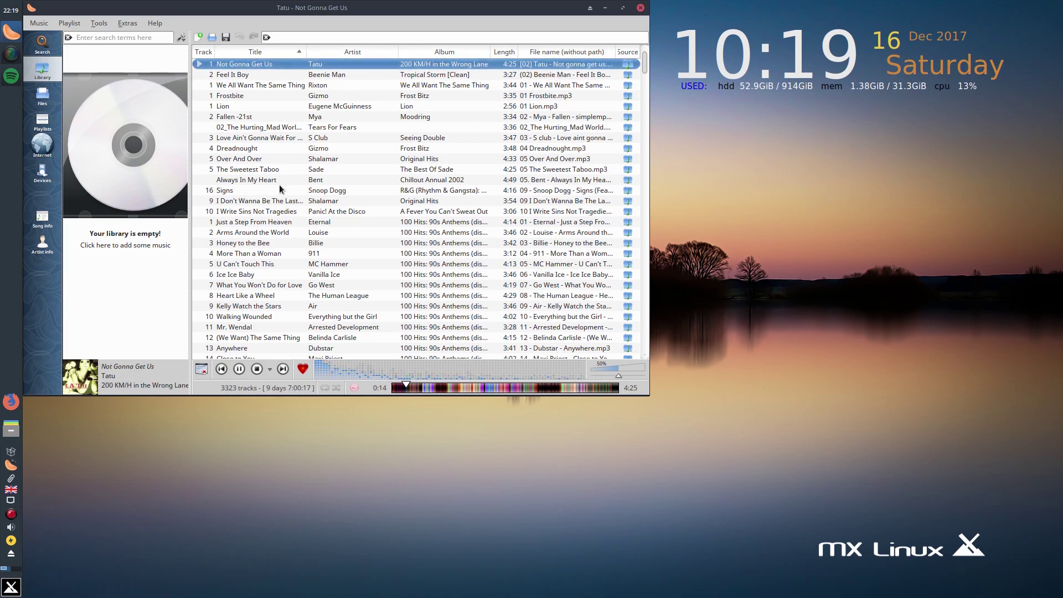
{"action": "left_click", "coordinate": [239, 369]}
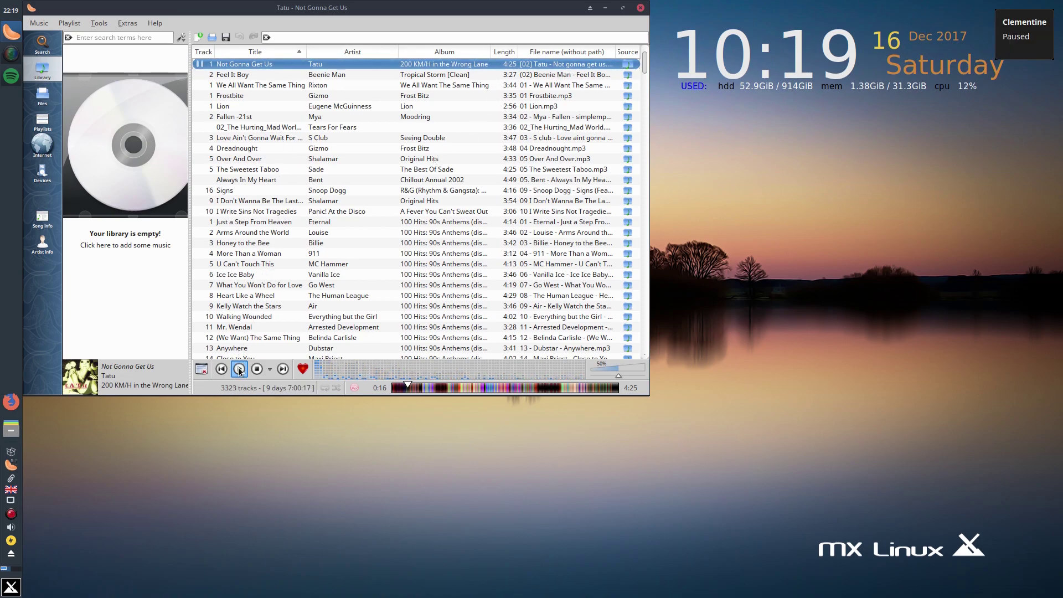
Step: Switch back to Spotify and look through the Songs list in the library
{"action": "left_click", "coordinate": [11, 77]}
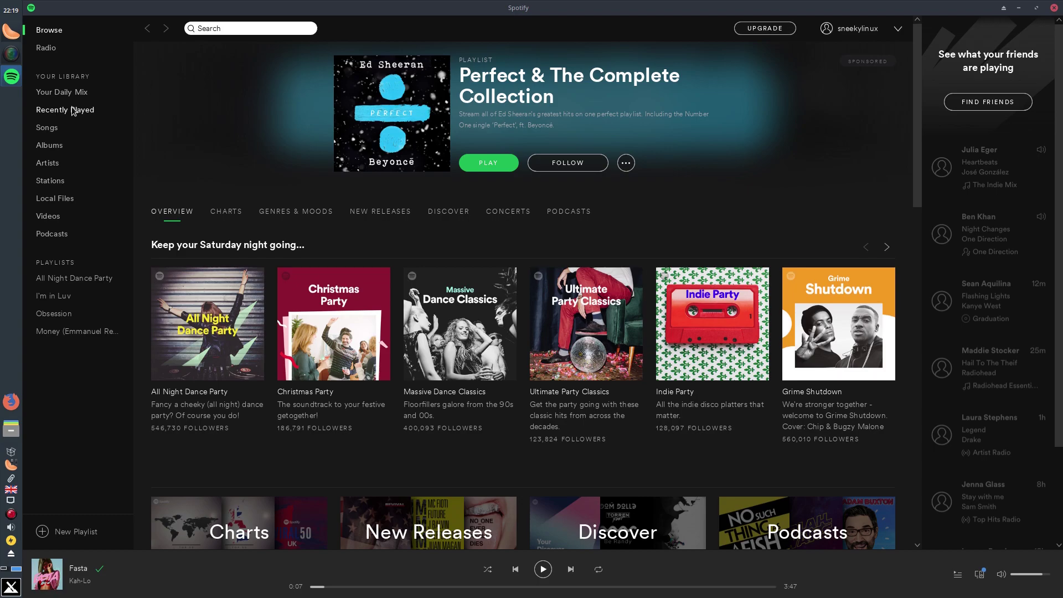
{"action": "left_click", "coordinate": [52, 128]}
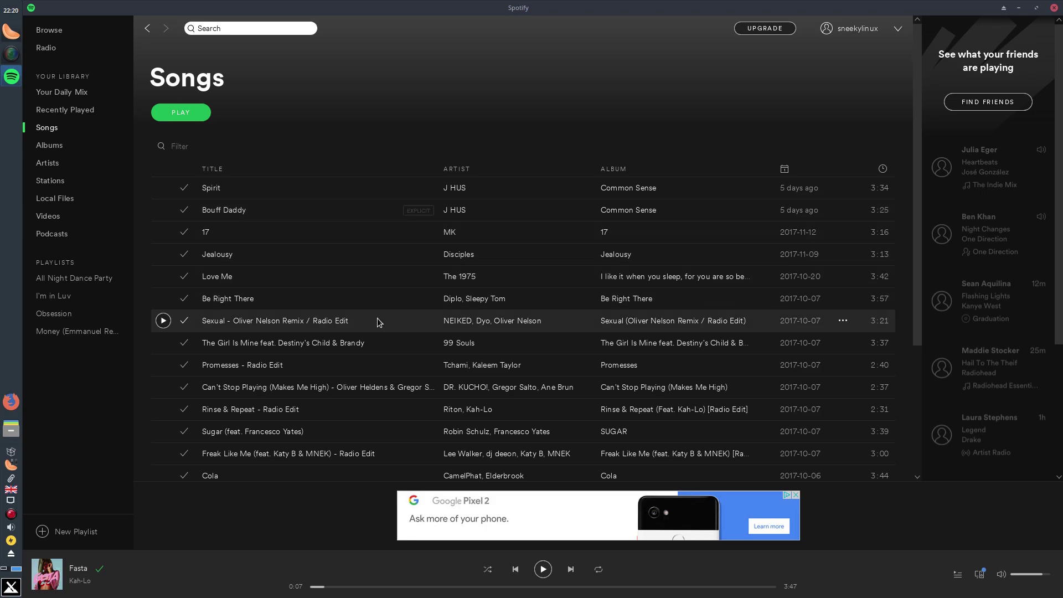
{"action": "scroll", "coordinate": [315, 307], "scroll_direction": "down", "scroll_amount": 3}
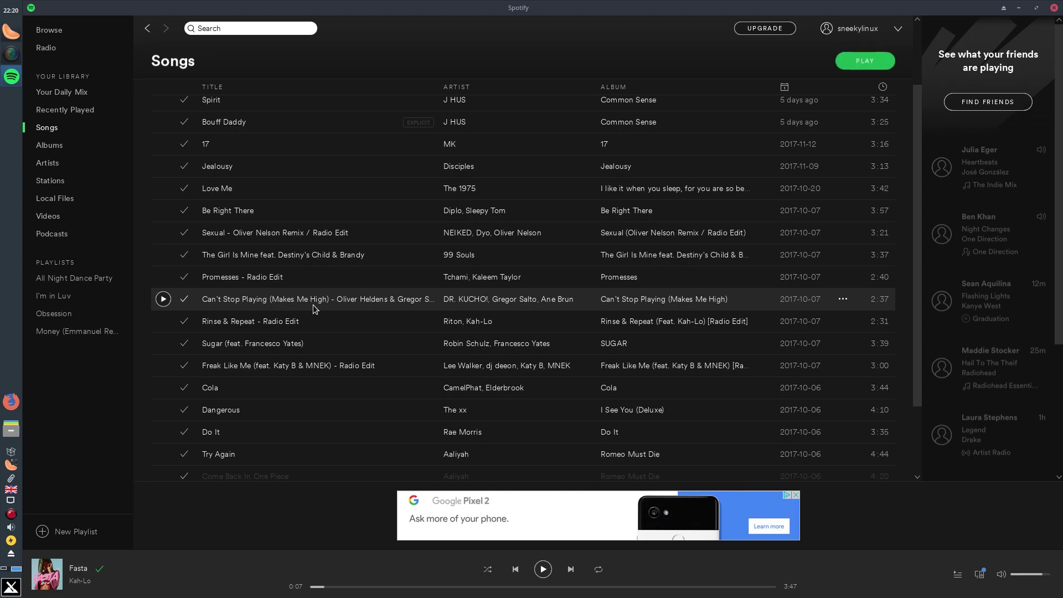
Step: Look through the rest of the Songs list, return to its beginning and close Spotify
{"action": "scroll", "coordinate": [314, 309], "scroll_direction": "down", "scroll_amount": 3}
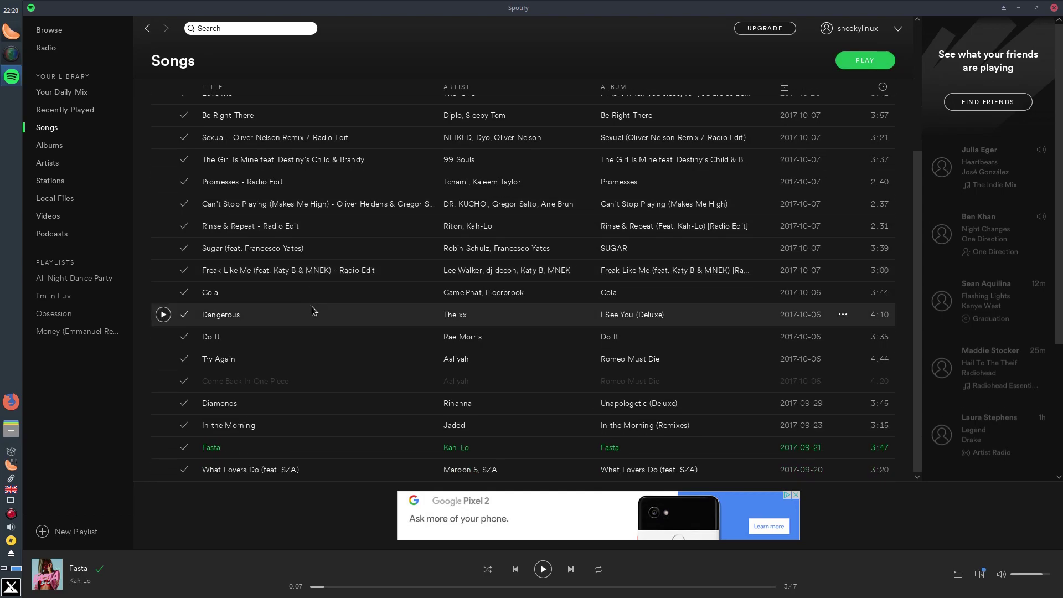
{"action": "scroll", "coordinate": [315, 310], "scroll_direction": "up", "scroll_amount": 6}
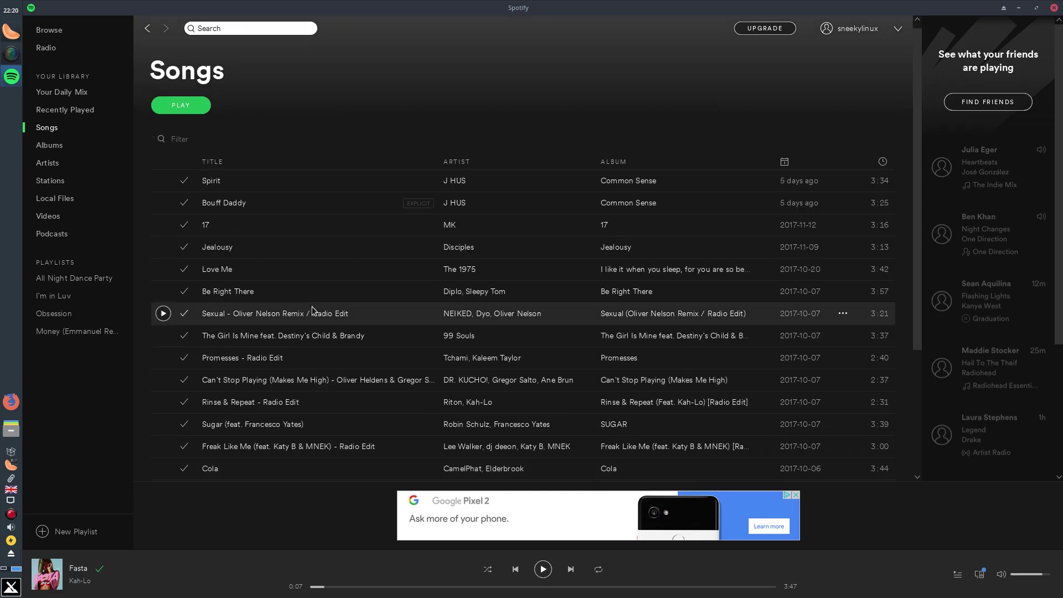
{"action": "left_click", "coordinate": [1054, 8]}
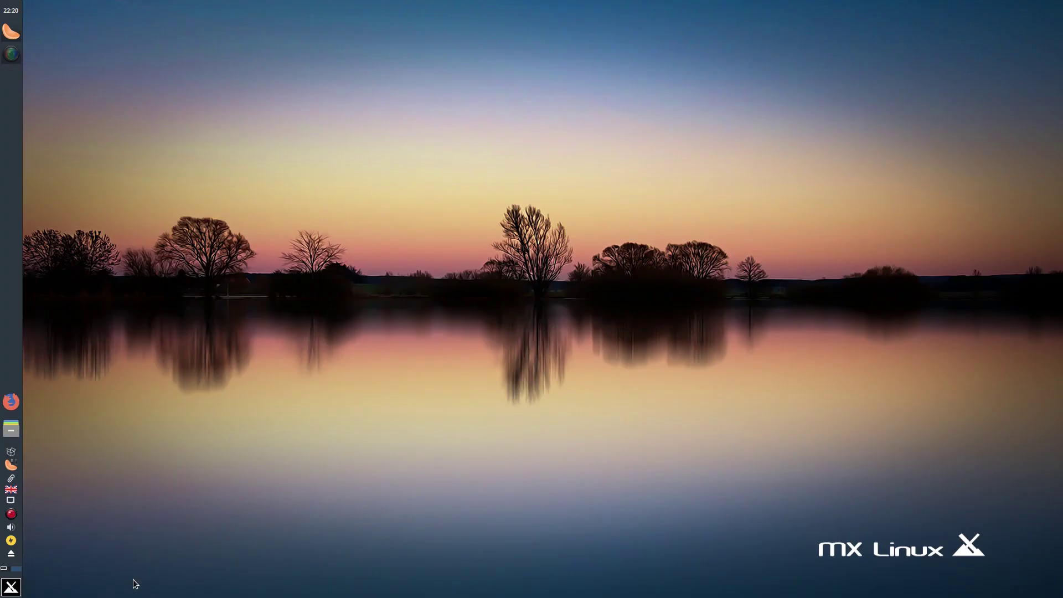
Step: Return to the first workspace, close the Clementine window and quit Clementine completely so it no longer runs in the background
{"action": "left_click", "coordinate": [5, 571]}
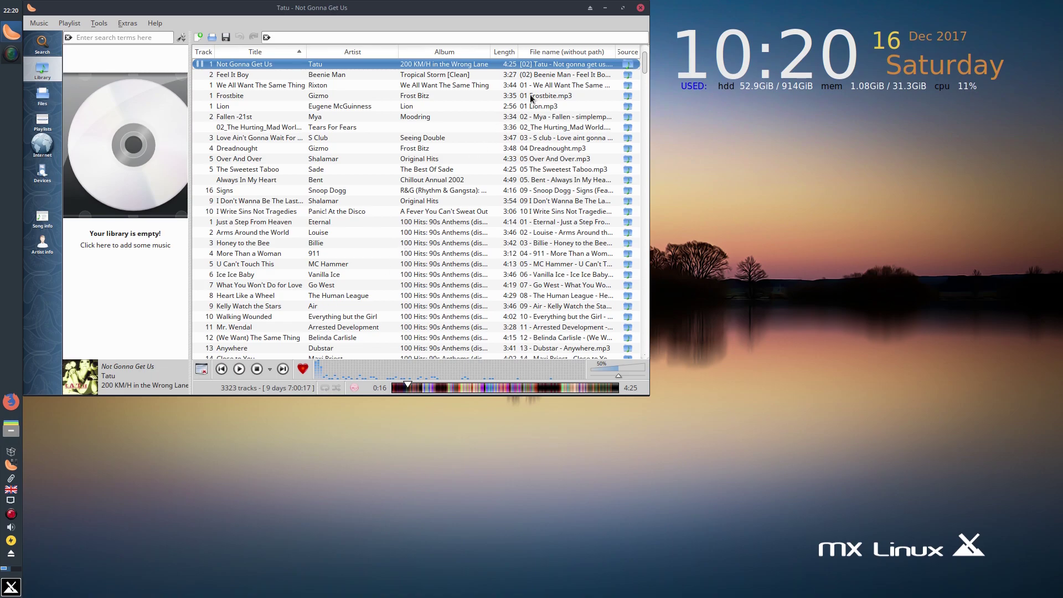
{"action": "left_click", "coordinate": [640, 9]}
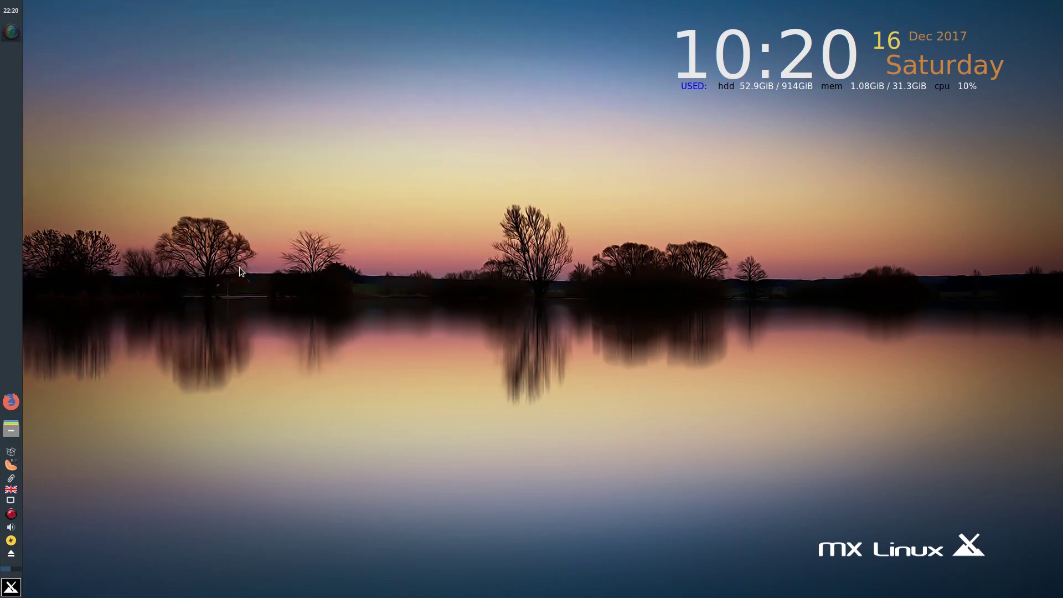
{"action": "right_click", "coordinate": [12, 467]}
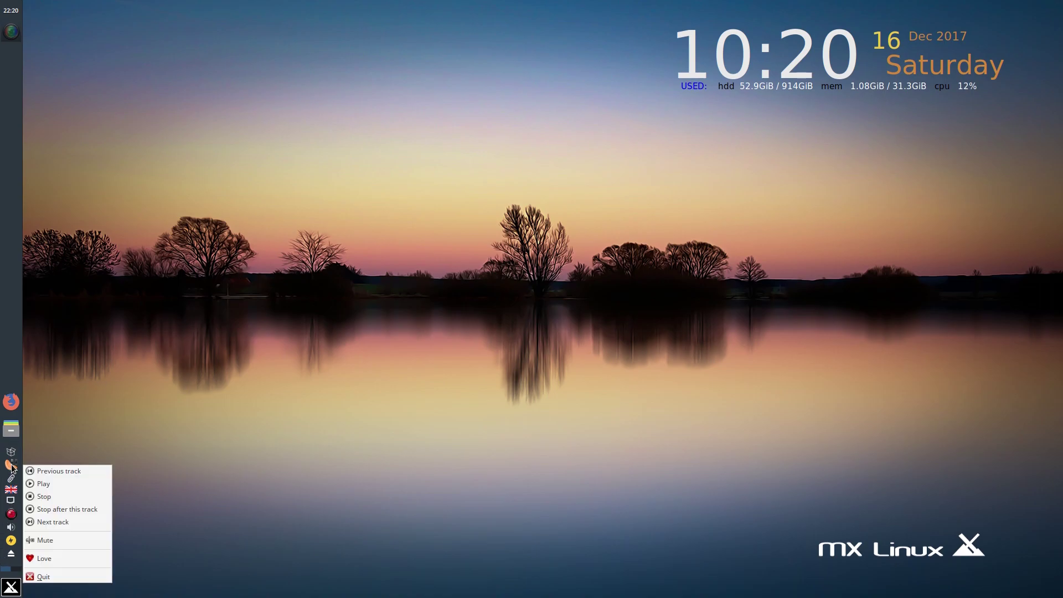
{"action": "left_click", "coordinate": [78, 576]}
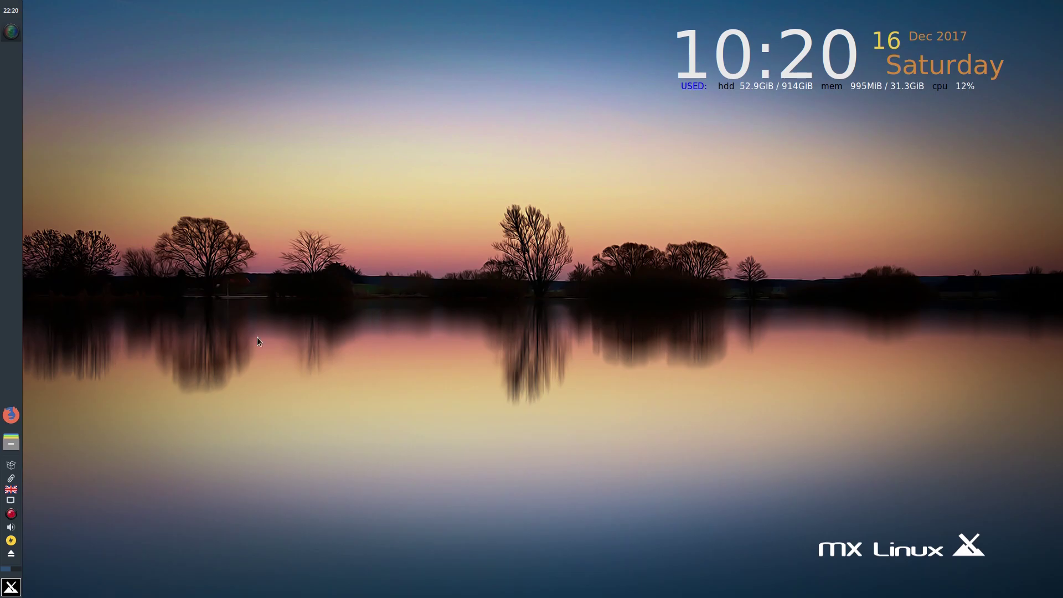
Step: Look through the Office applications installed on the system, from Dictionary down to qpdfview
{"action": "left_click", "coordinate": [10, 588]}
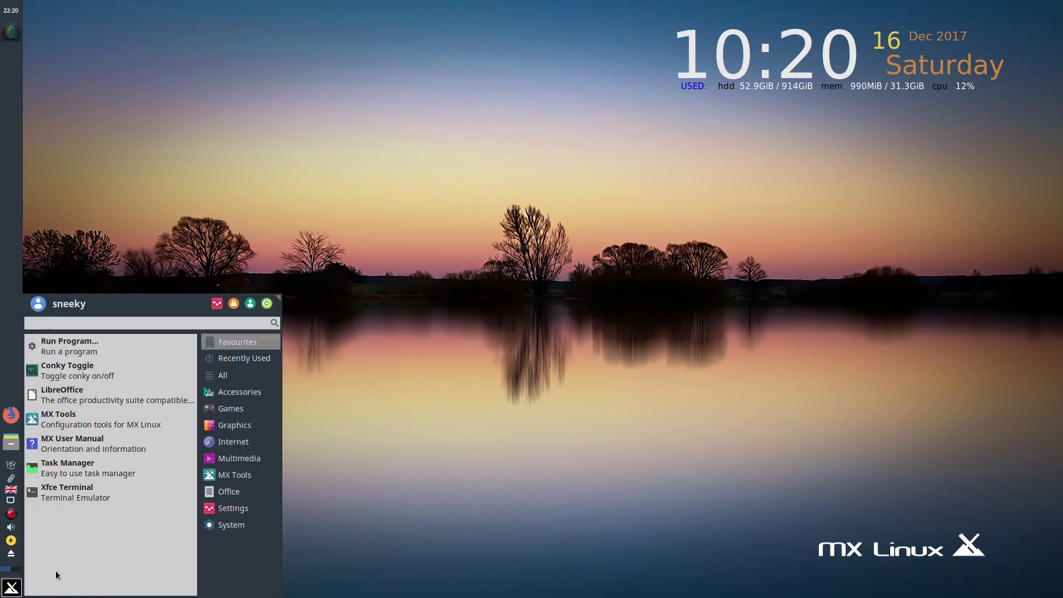
{"action": "left_click", "coordinate": [272, 493]}
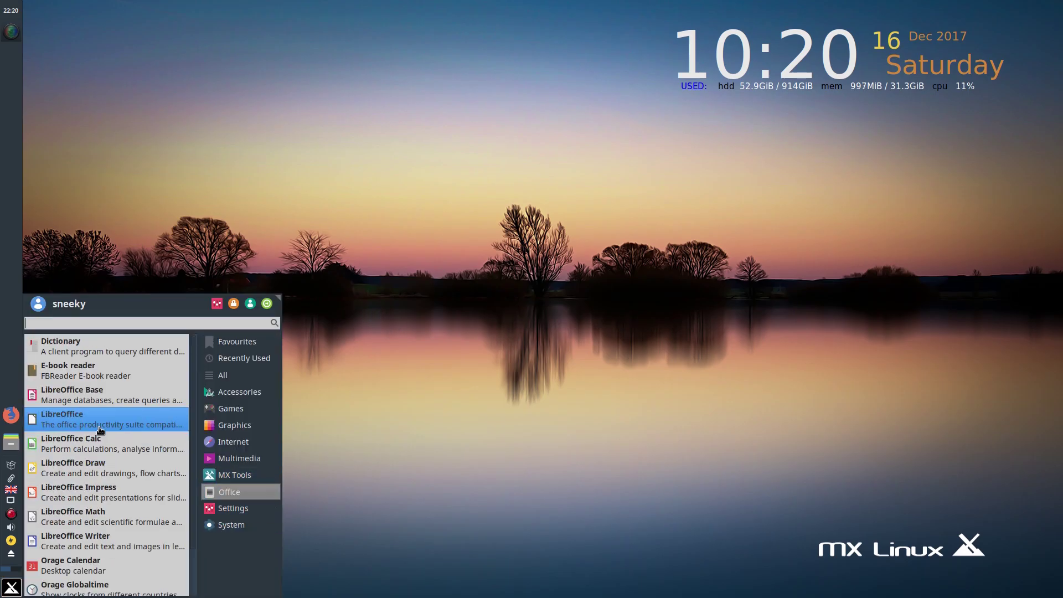
{"action": "scroll", "coordinate": [100, 437], "scroll_direction": "down", "scroll_amount": 2}
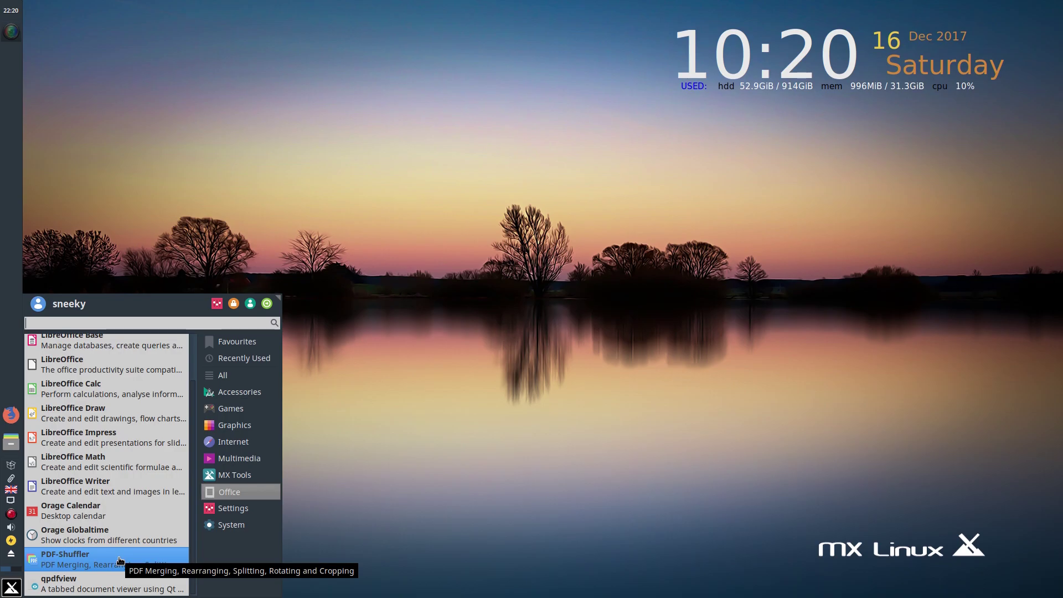
Step: Look through the Settings applications and launch NVIDIA X Server Settings
{"action": "left_click", "coordinate": [233, 508]}
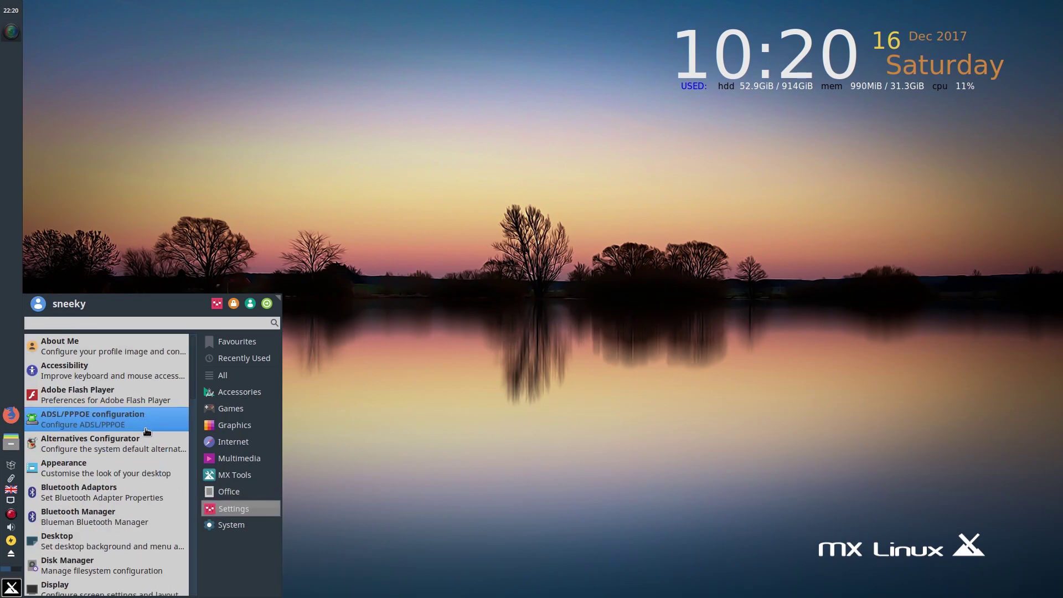
{"action": "scroll", "coordinate": [136, 435], "scroll_direction": "down", "scroll_amount": 3}
{"action": "scroll", "coordinate": [133, 436], "scroll_direction": "down", "scroll_amount": 5}
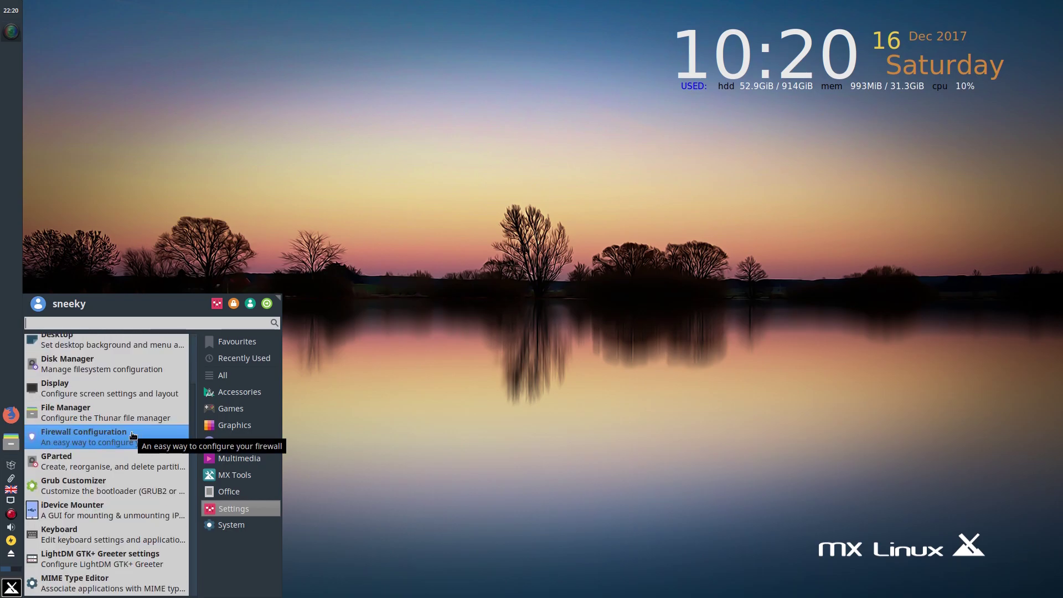
{"action": "scroll", "coordinate": [133, 436], "scroll_direction": "down", "scroll_amount": 6}
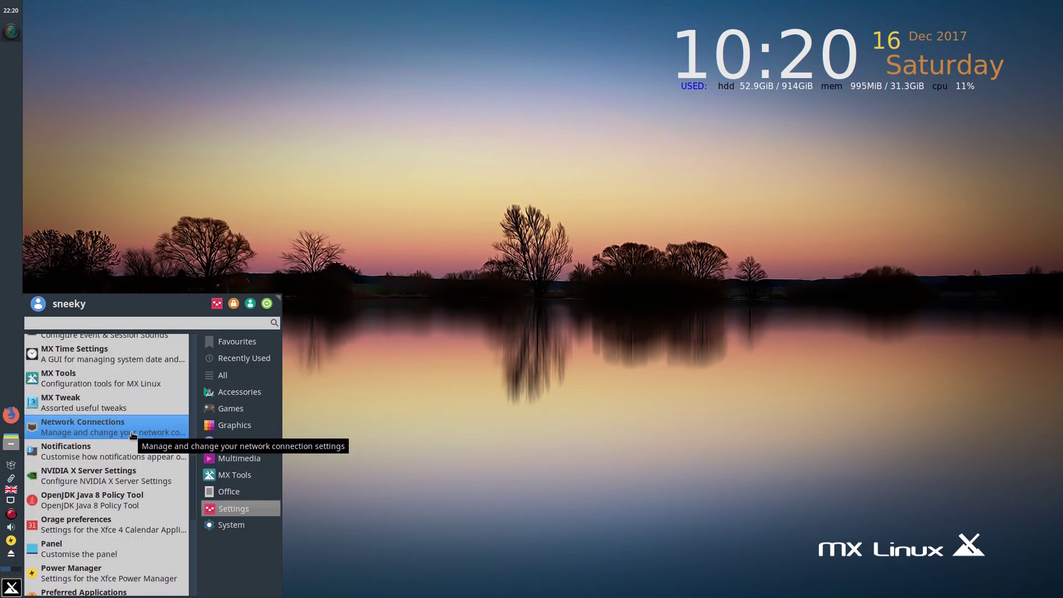
{"action": "left_click", "coordinate": [133, 475]}
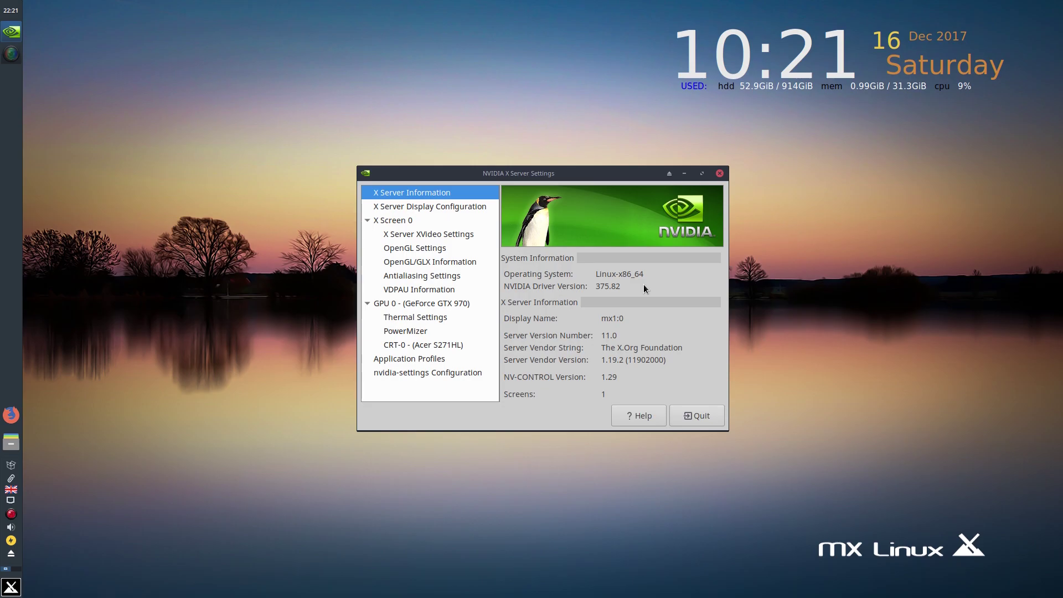
Step: View the GPU's Thermal Settings and PowerMizer pages, and quit NVIDIA X Server Settings, confirming the exit
{"action": "left_click", "coordinate": [442, 318]}
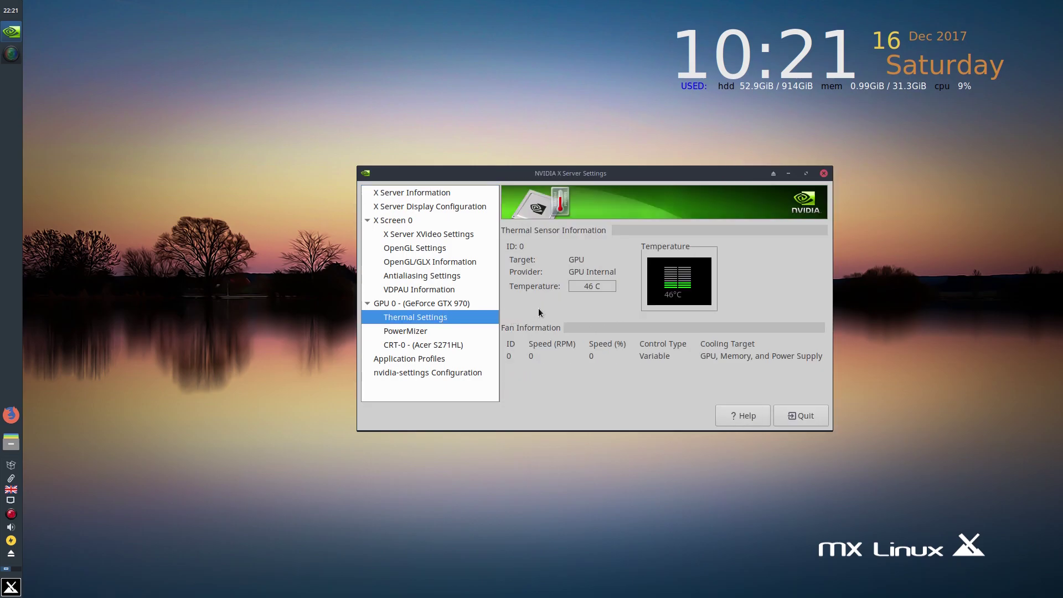
{"action": "left_click", "coordinate": [401, 331]}
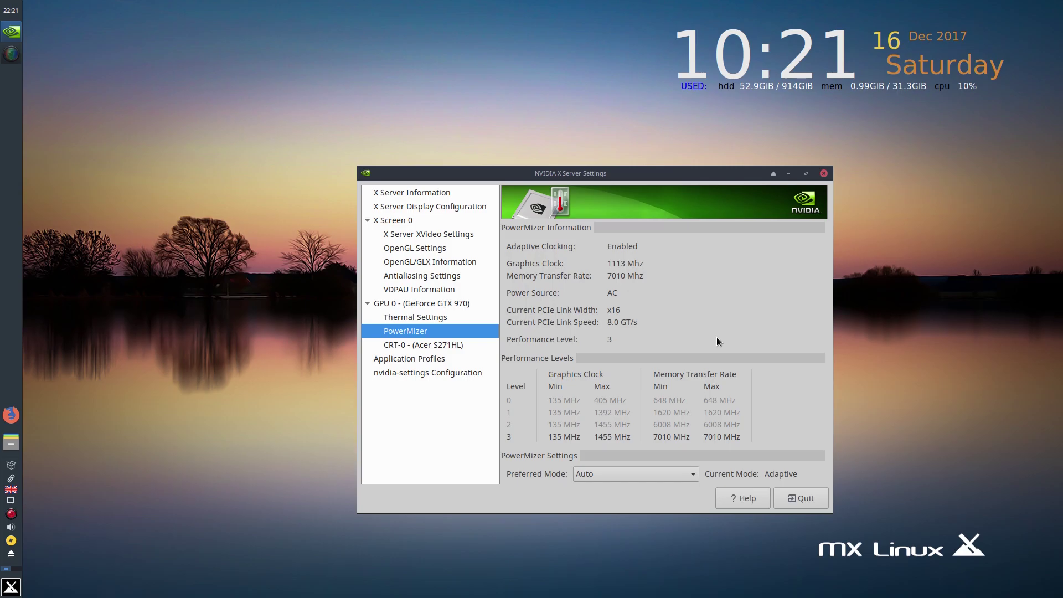
{"action": "left_click", "coordinate": [792, 501]}
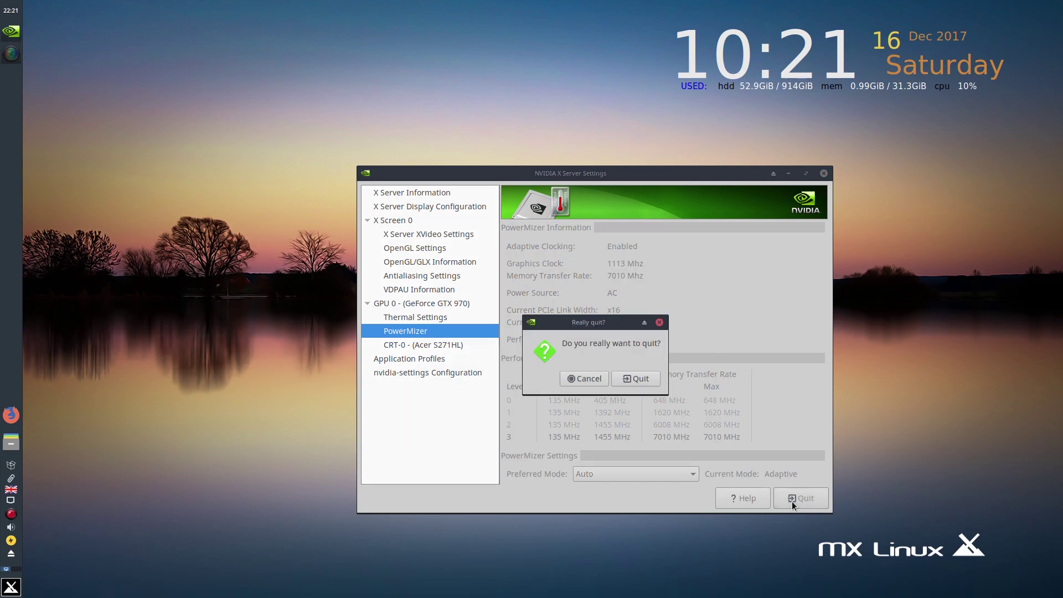
{"action": "left_click", "coordinate": [638, 381]}
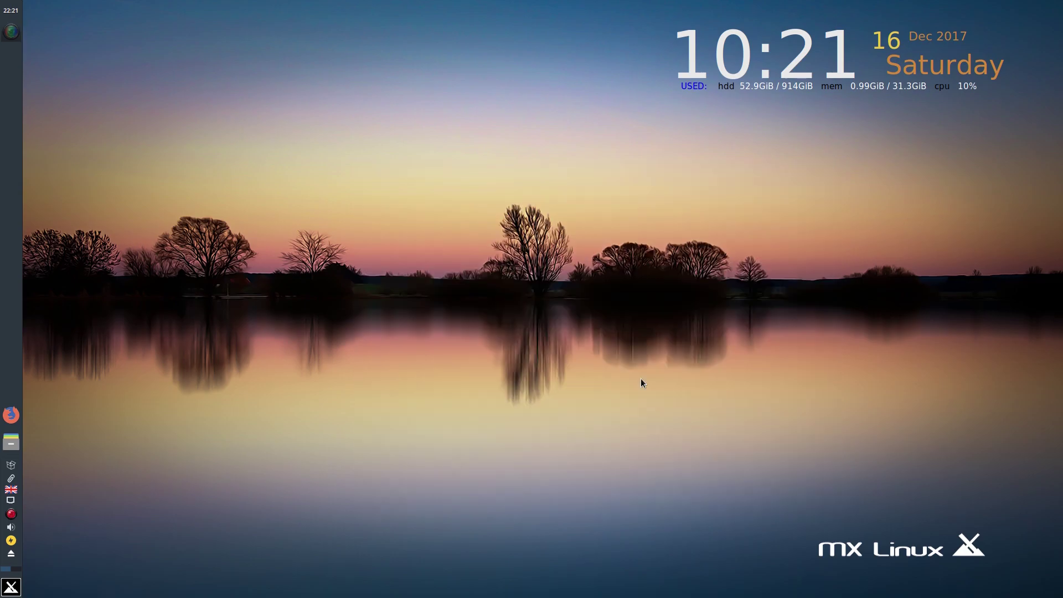
Step: Look through the System applications and launch Htop
{"action": "left_click", "coordinate": [14, 584]}
{"action": "left_click", "coordinate": [219, 524]}
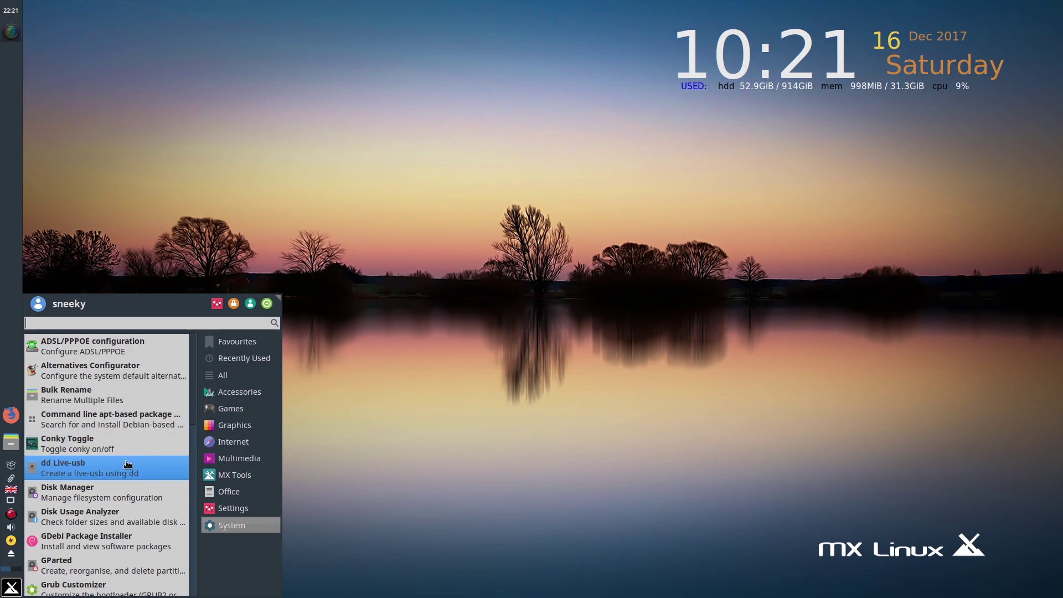
{"action": "scroll", "coordinate": [127, 471], "scroll_direction": "down", "scroll_amount": 3}
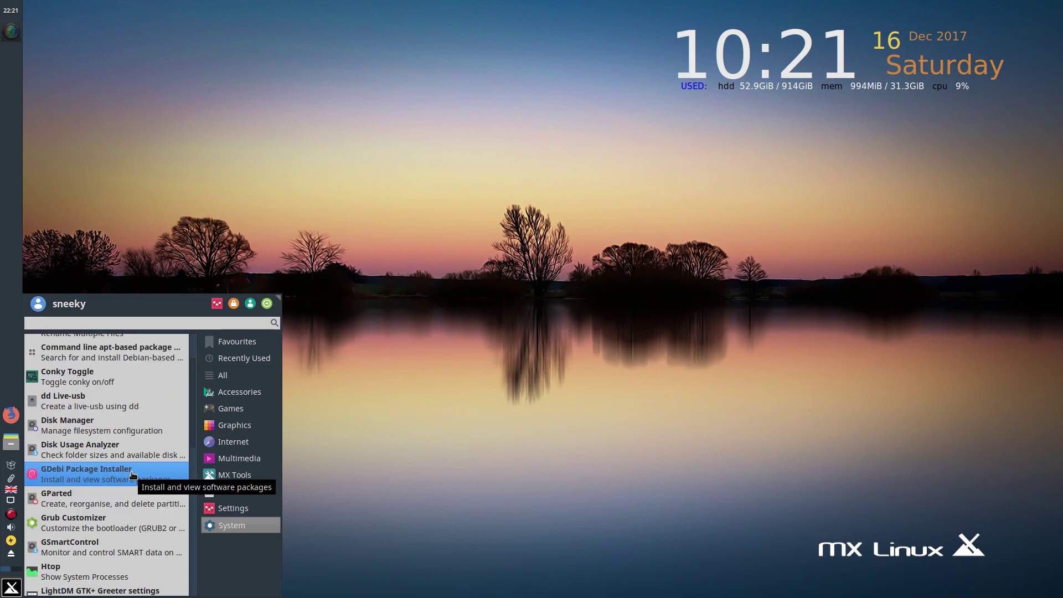
{"action": "scroll", "coordinate": [132, 478], "scroll_direction": "down", "scroll_amount": 3}
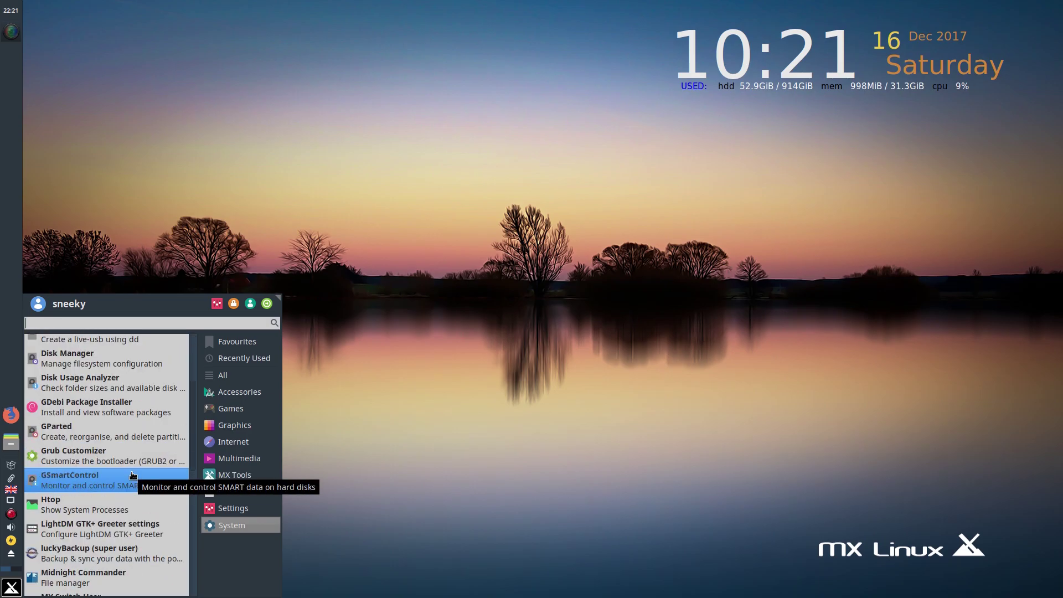
{"action": "left_click", "coordinate": [122, 506]}
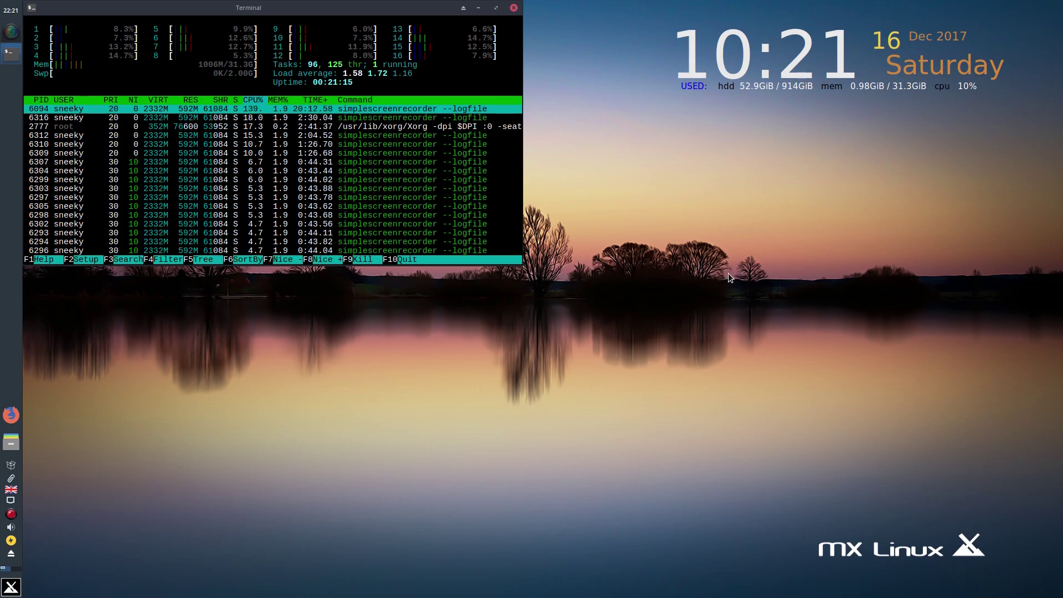
Step: Move the Htop terminal window to the middle of the desktop, examine the running processes and close it
{"action": "left_click_drag", "start_coordinate": [298, 10], "coordinate": [541, 129]}
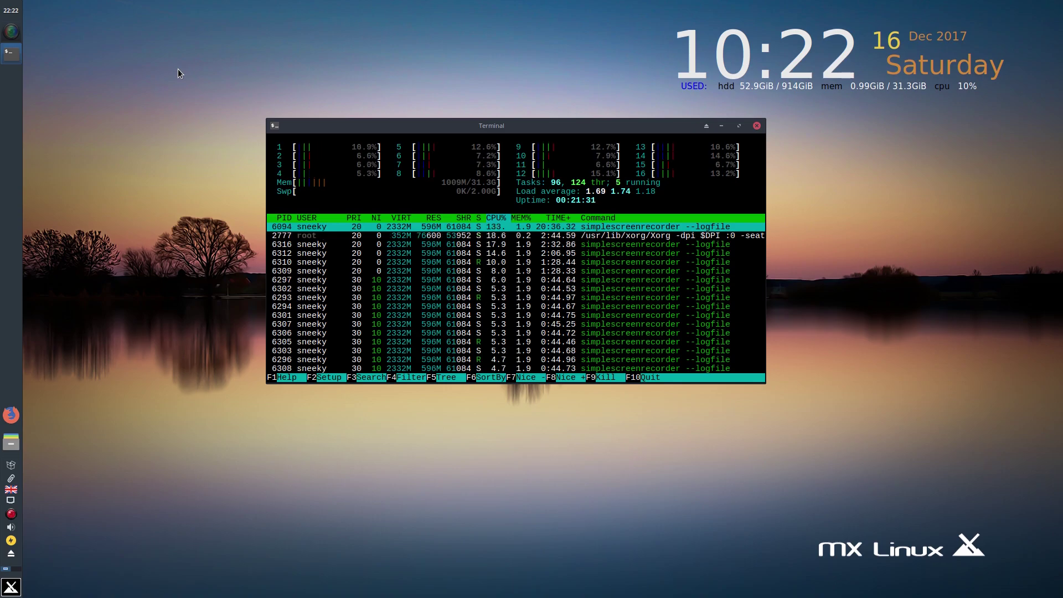
{"action": "left_click", "coordinate": [757, 125]}
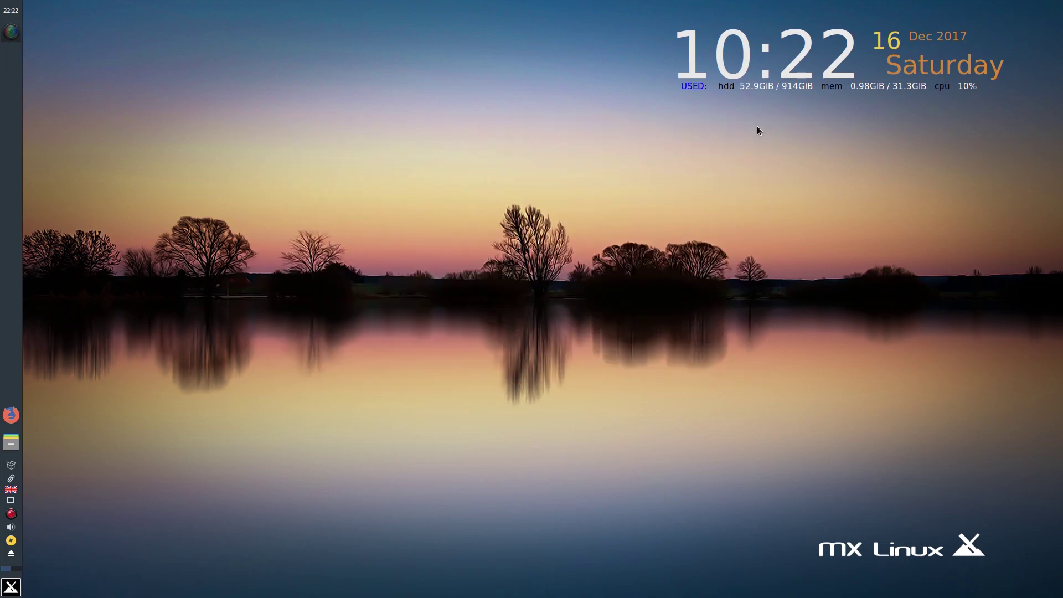